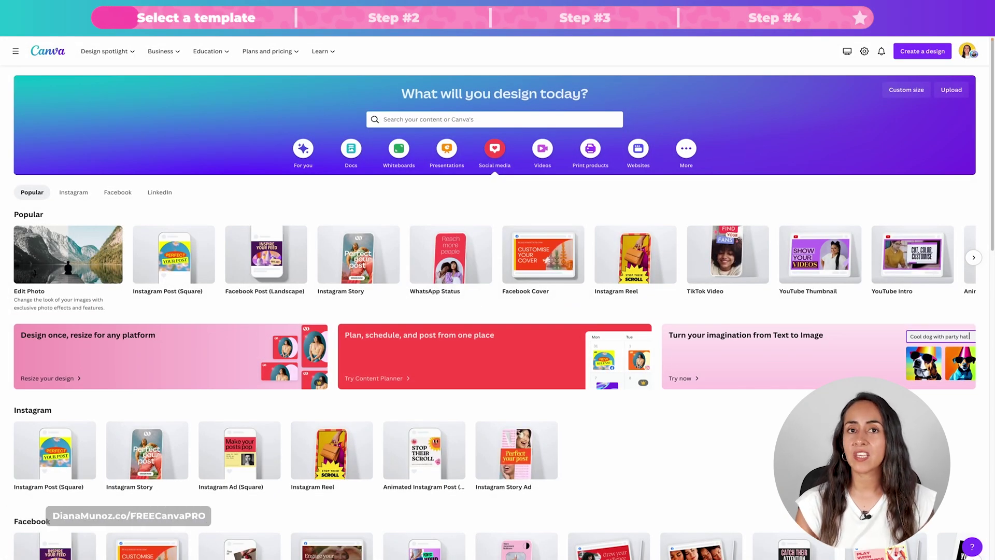
Step: Create a blank design from the square Instagram Post (Square) format
mouse_move(26, 456)
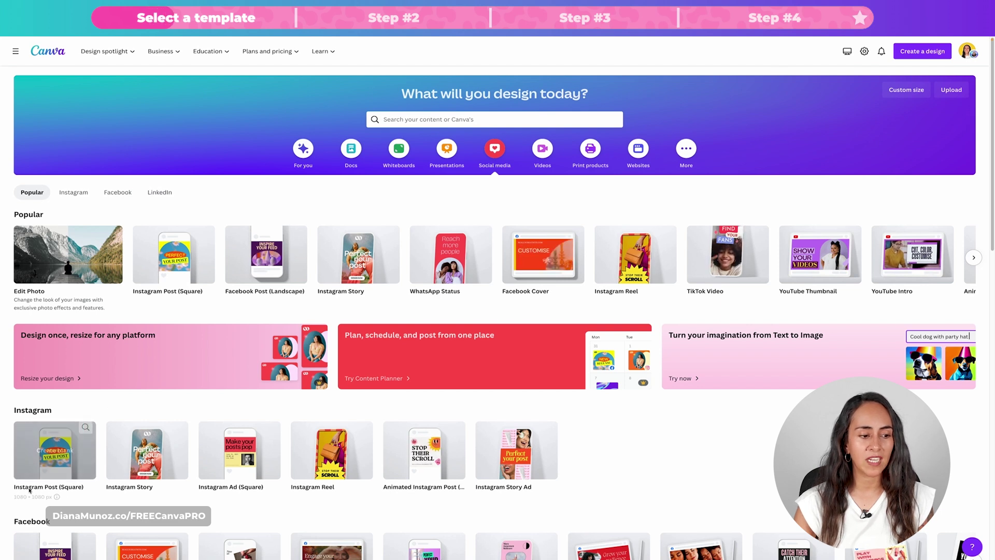
left_click(62, 451)
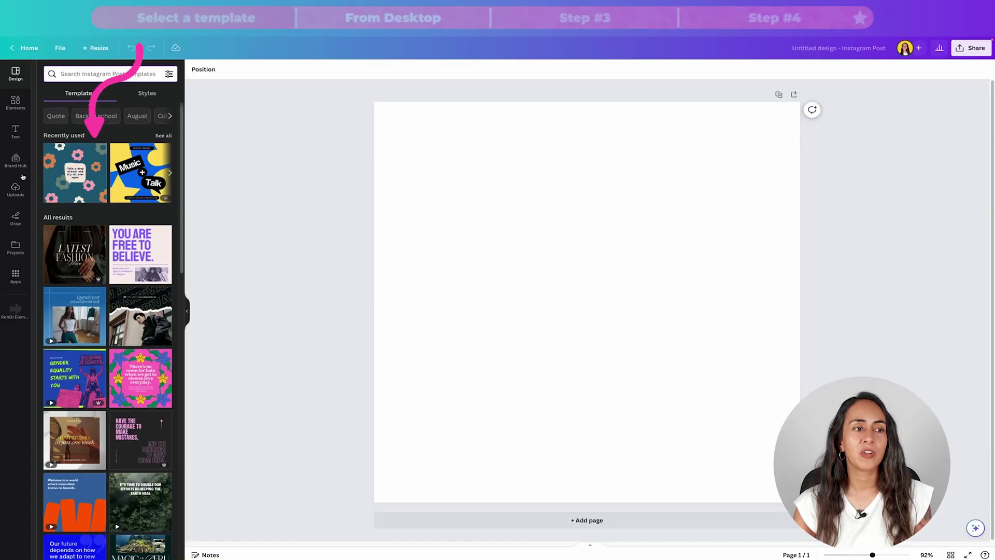
Step: Apply the Rainbow Floral Quote template and select the orange flower at the upper left
left_click(70, 164)
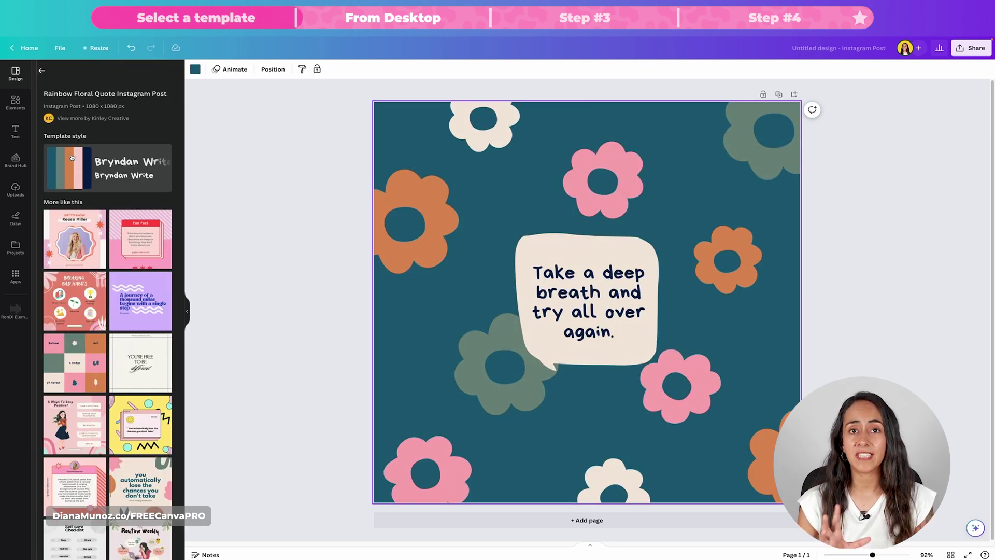
left_click(360, 234)
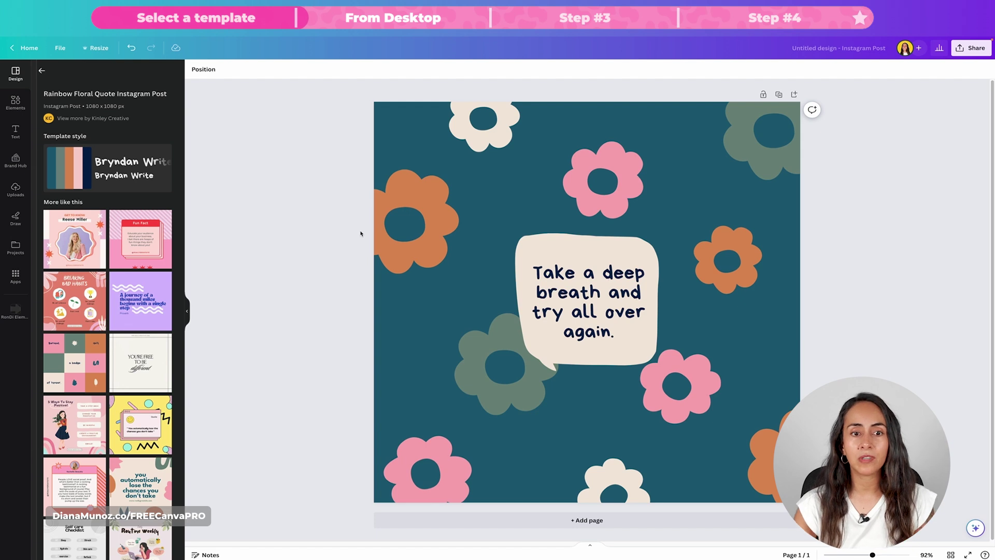
left_click(422, 205)
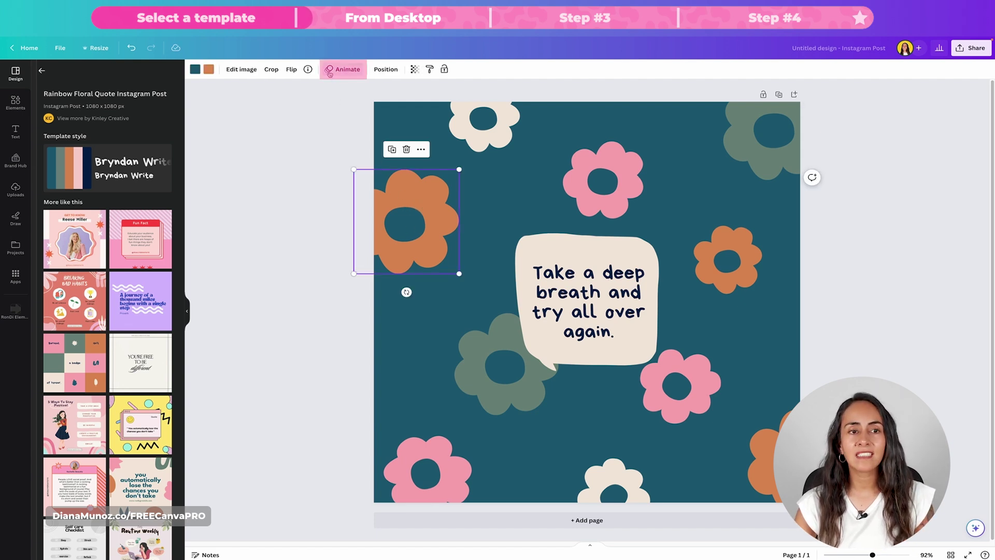
Step: Preview the Flicker, Pulse and Wiggle motion effects on the orange flower
left_click(344, 73)
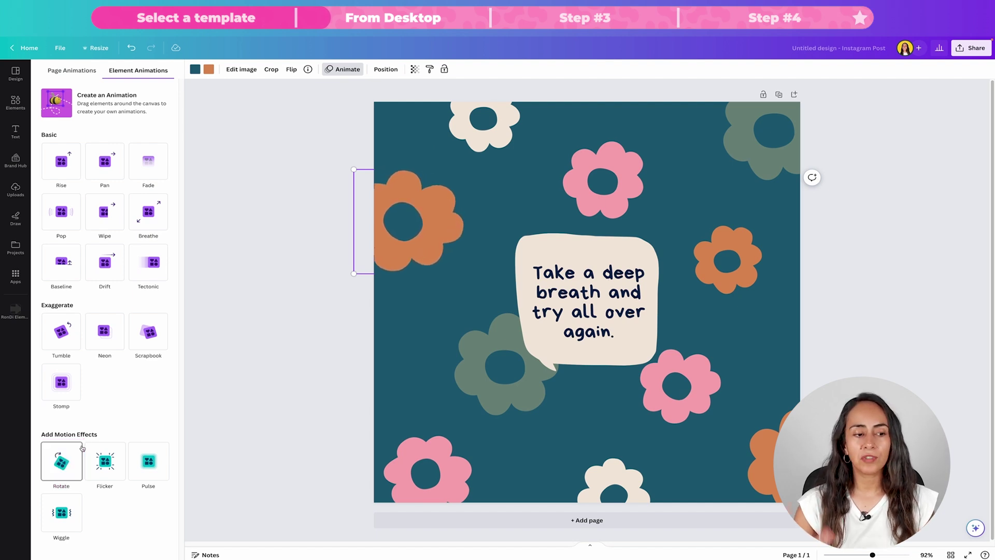
left_click(106, 460)
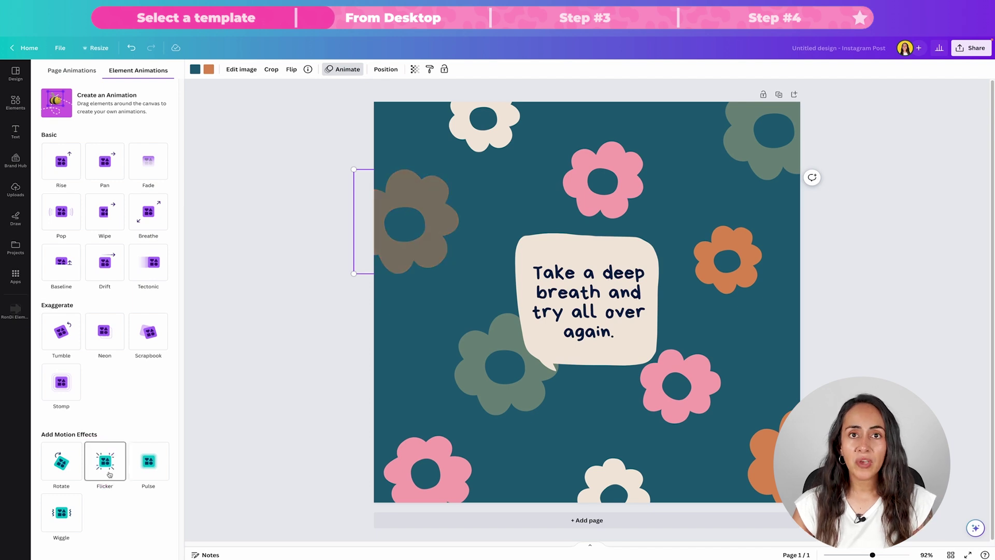
left_click(148, 463)
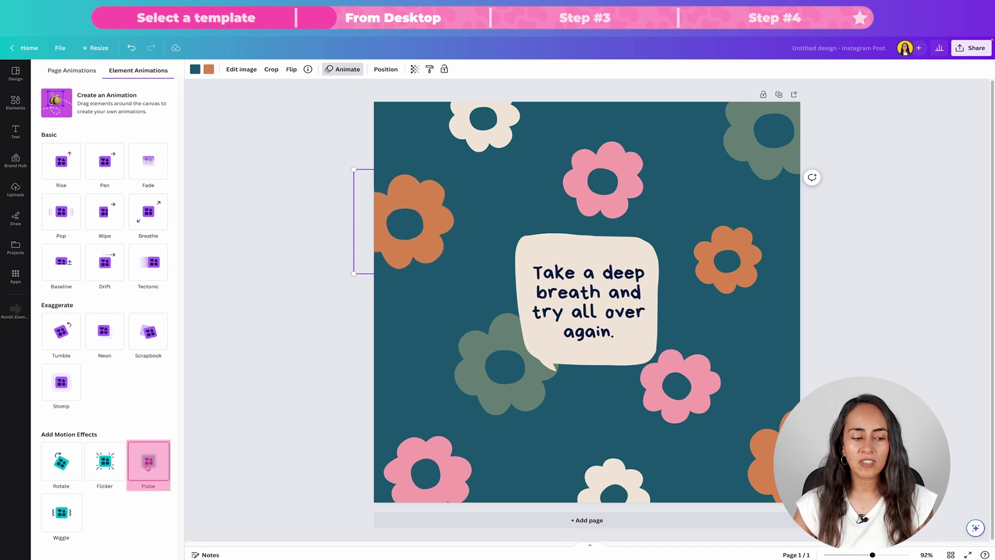
left_click(70, 517)
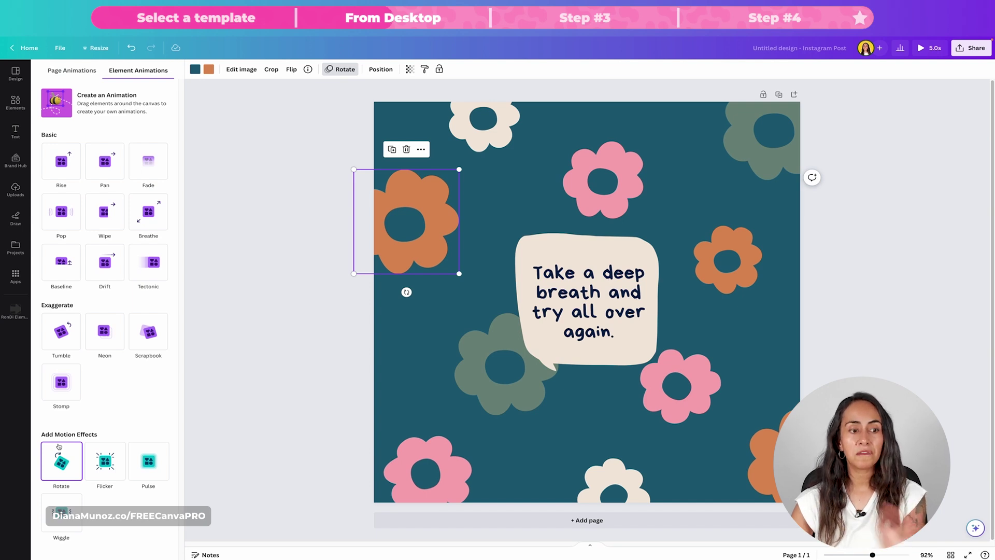
Step: Give the flower the Flicker effect, then marquee-select all flowers and the quote
left_click(105, 461)
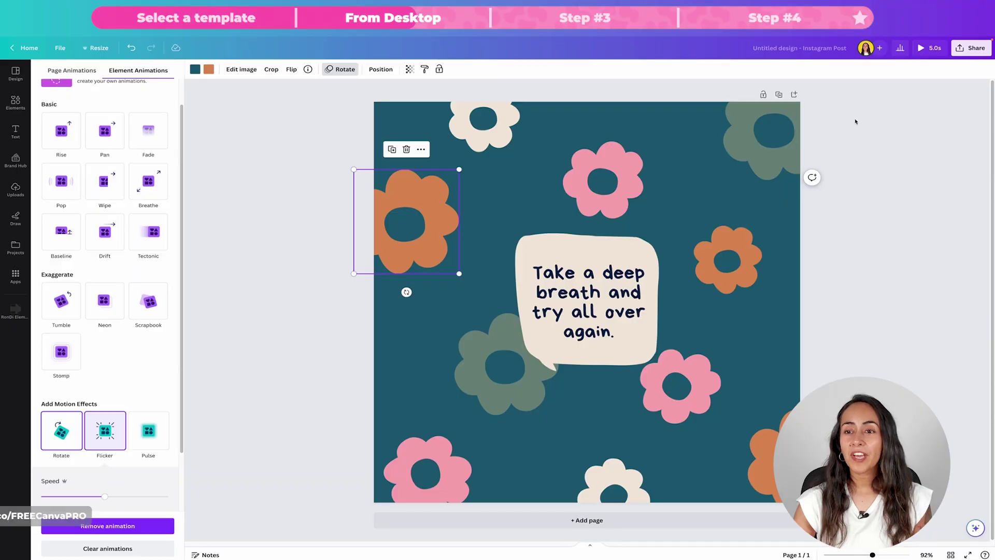
left_click_drag(858, 103, 349, 502)
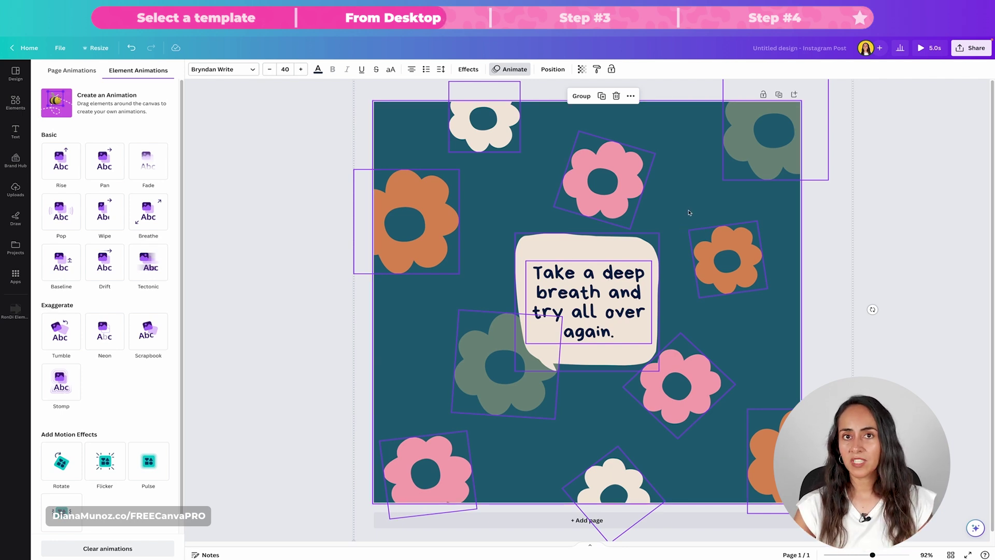
Step: Shift-click to drop the quote text and speech bubble from the selection
key("shift")
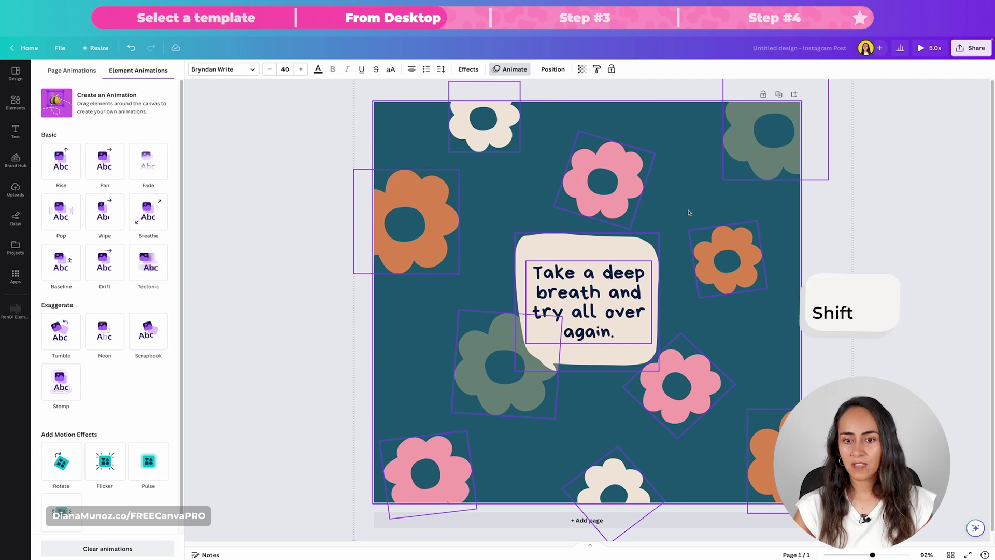
left_click(615, 275, "shift")
left_click(620, 244, "shift")
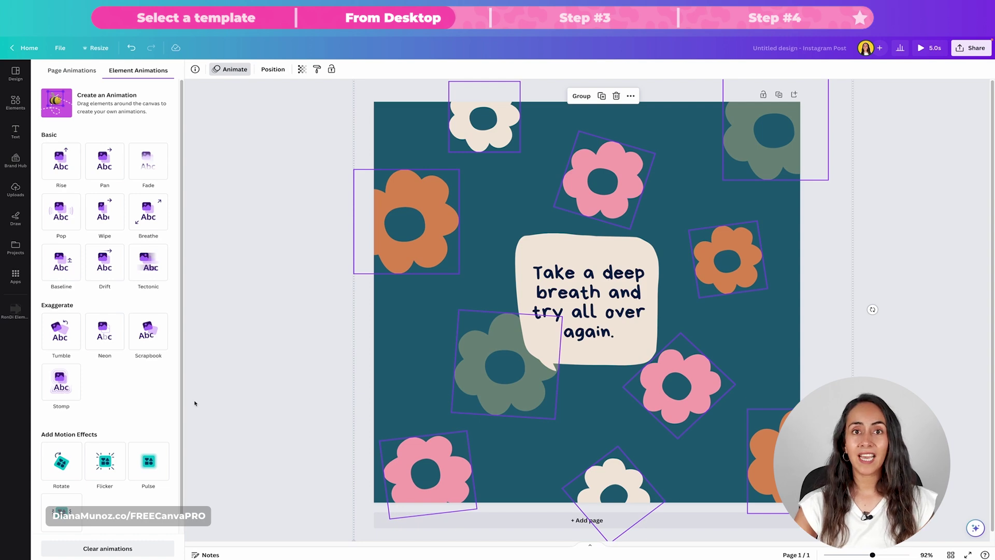
Step: Apply the Flicker motion effect to the flowers at about medium speed
left_click(62, 461)
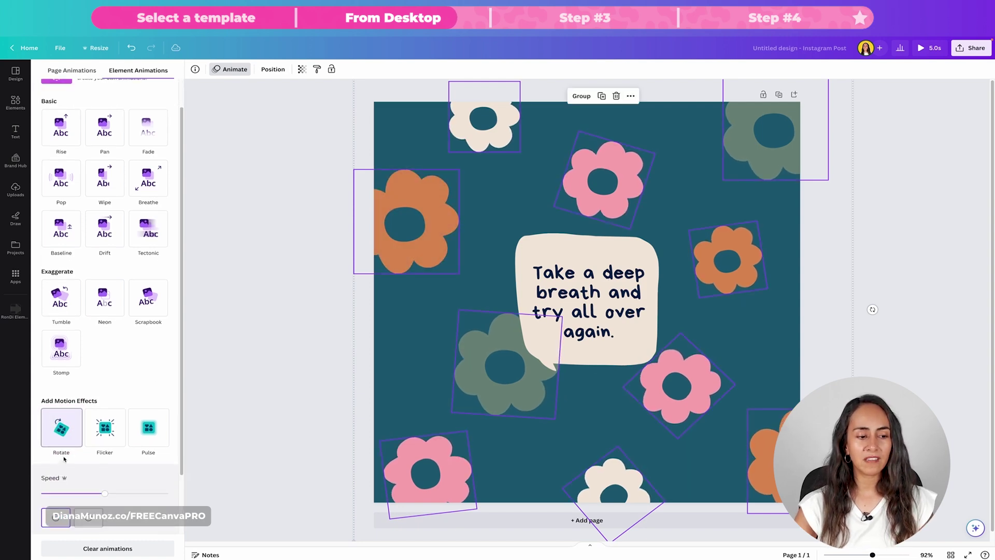
left_click(105, 428)
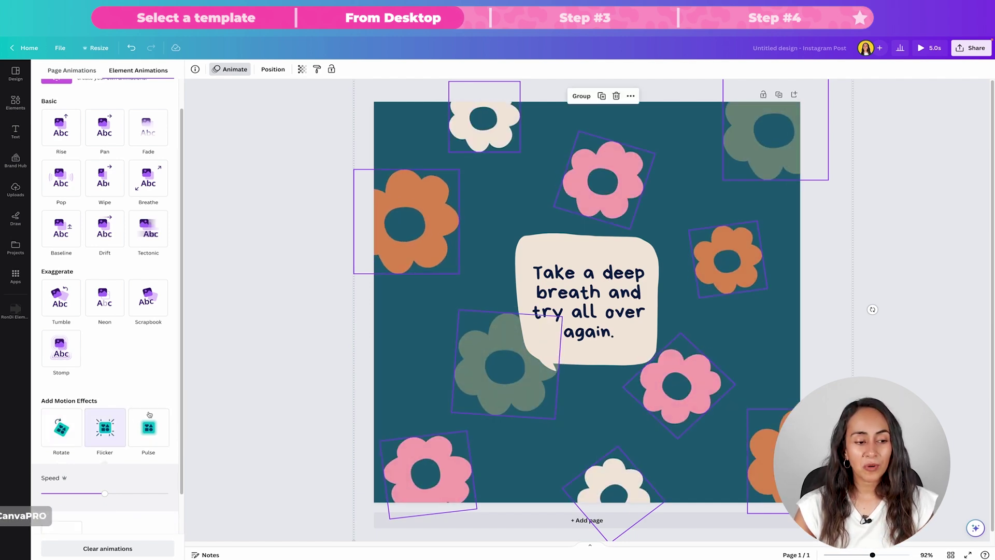
left_click_drag(110, 498, 50, 497)
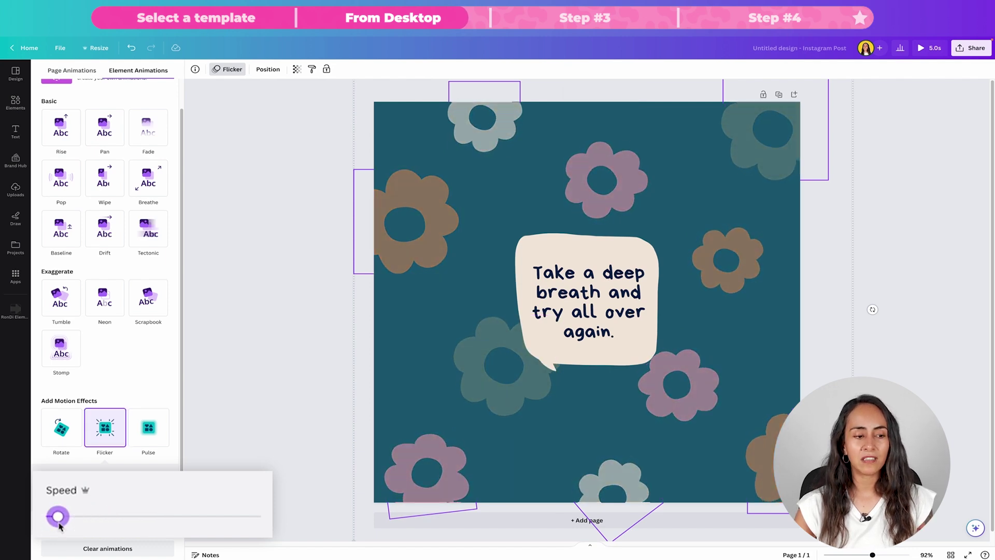
left_click_drag(57, 517, 153, 516)
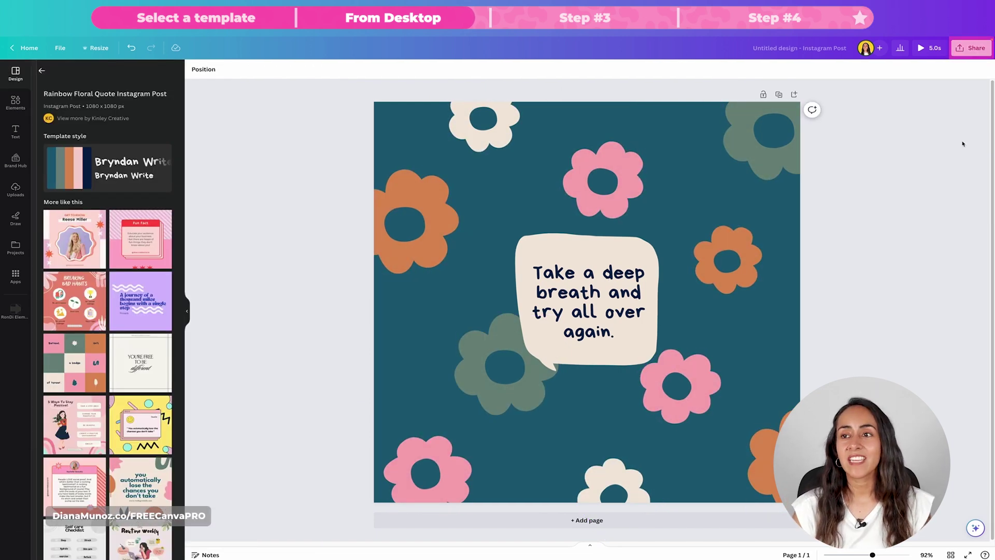
Step: Download the floral quote post as an MP4 Video at 1080 × 1080 px
left_click(965, 45)
left_click(858, 253)
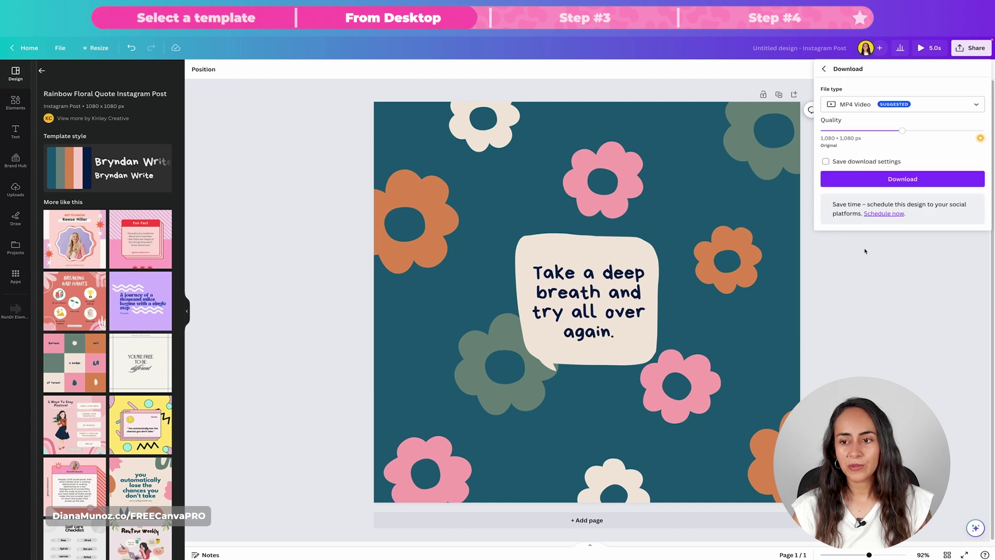
left_click(846, 108)
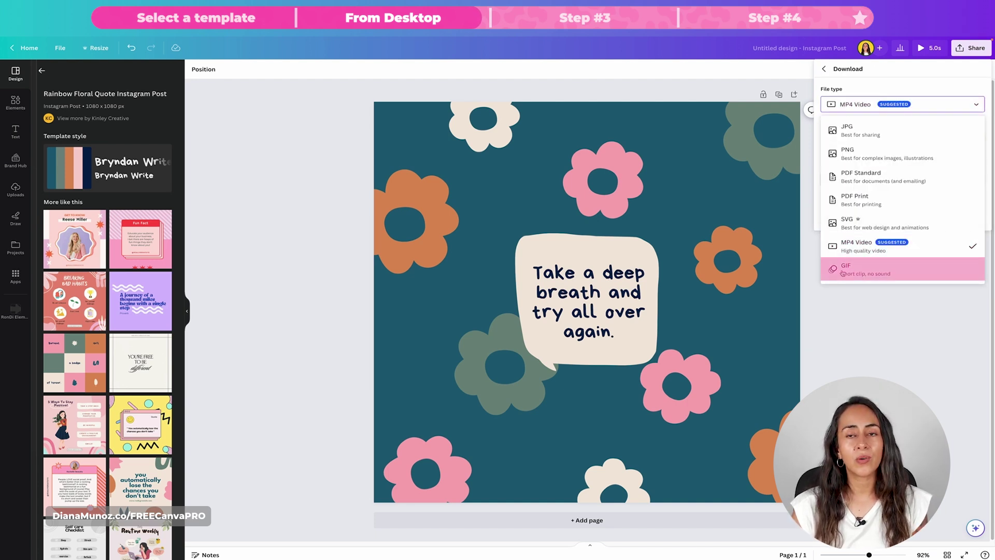
left_click(902, 247)
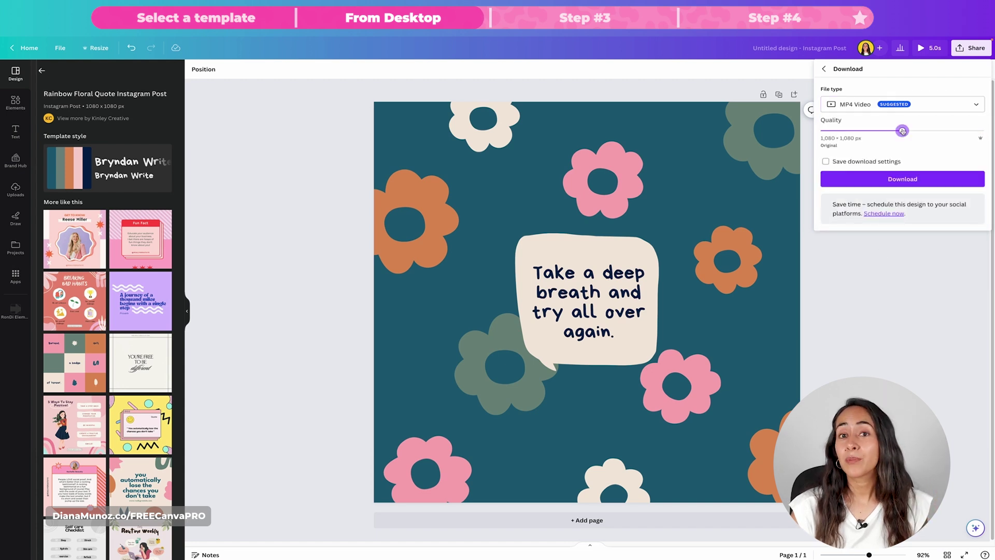
left_click_drag(902, 132, 932, 132)
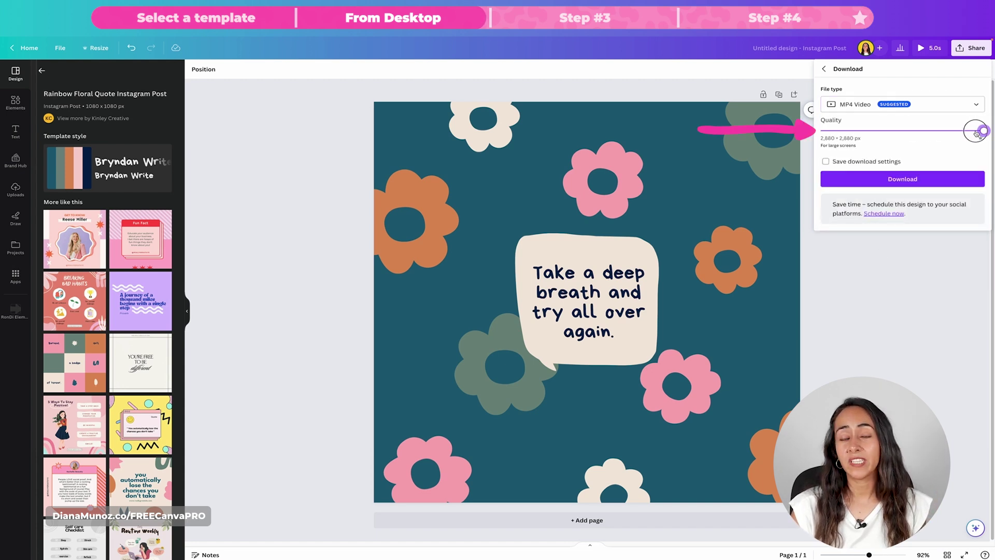
left_click_drag(975, 134, 919, 134)
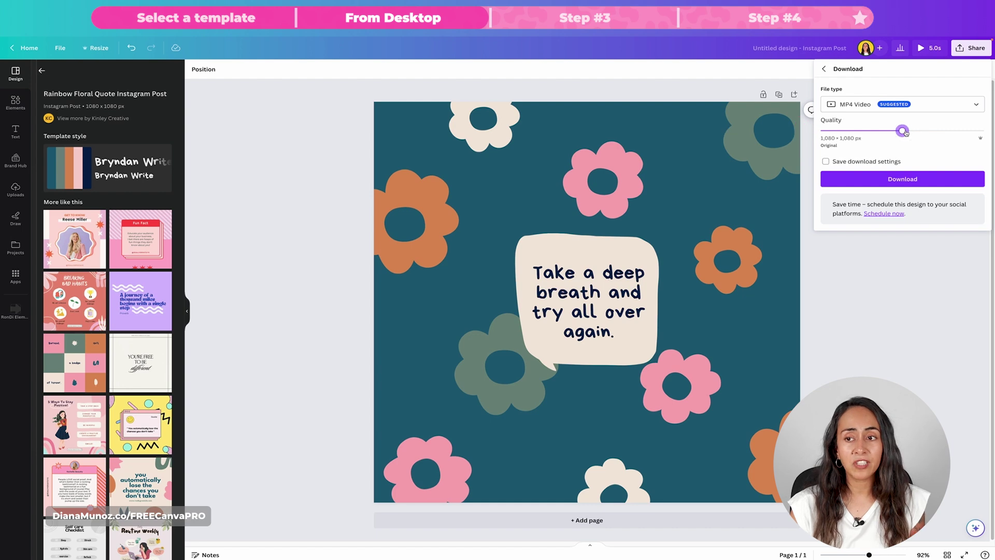
left_click(918, 179)
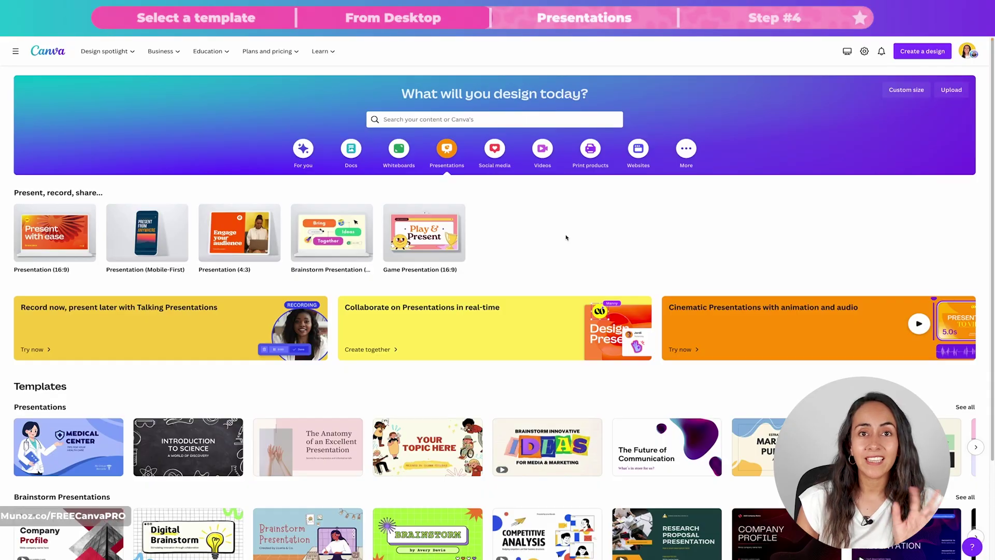
Step: Open the Digital Brainstorm template and show the lightbulb illustration's animation choices
scroll(565, 236, "down", 3)
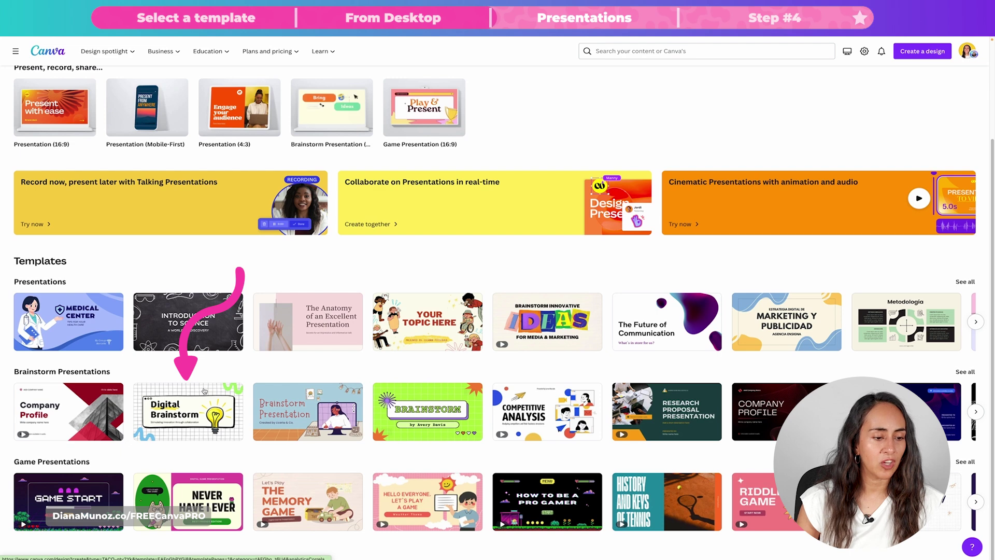
left_click(185, 416)
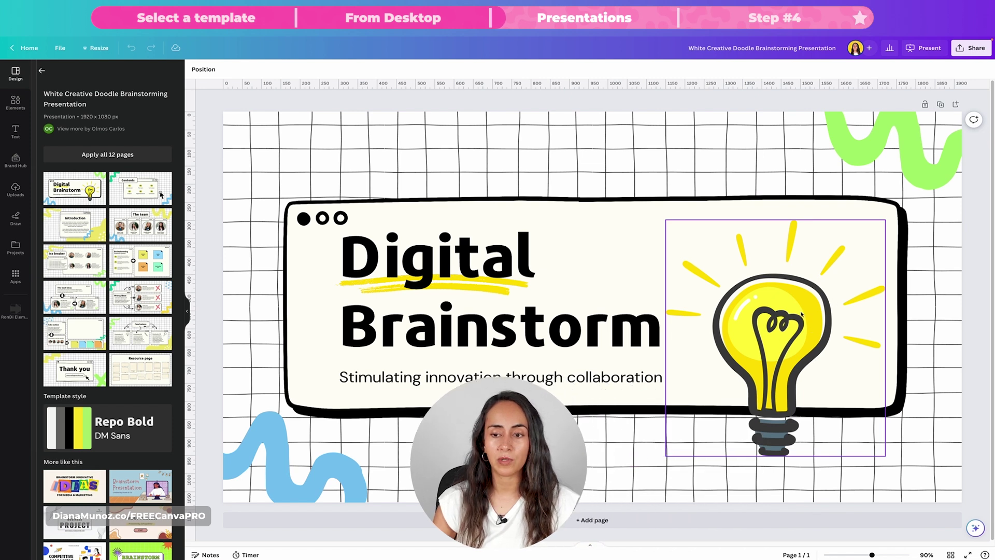
left_click(744, 254)
left_click(292, 70)
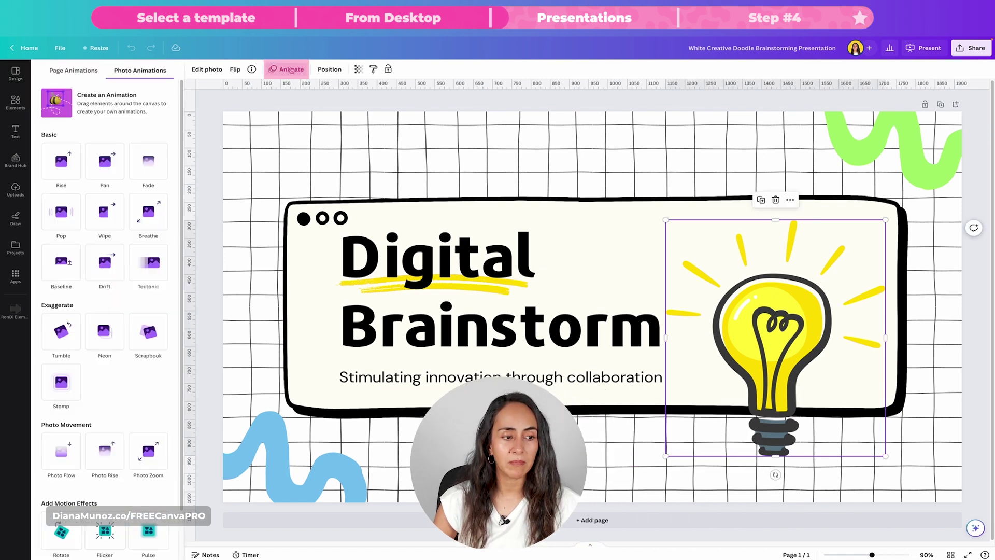
Step: Give the lightbulb the Flicker motion effect after trying Pulse, then select the green squiggle
scroll(173, 358, "down", 2)
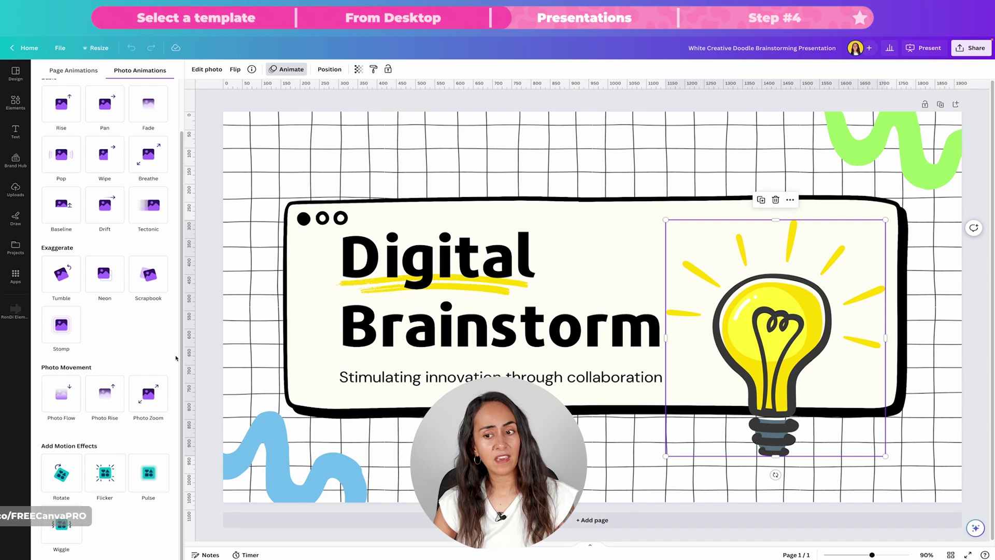
left_click(113, 487)
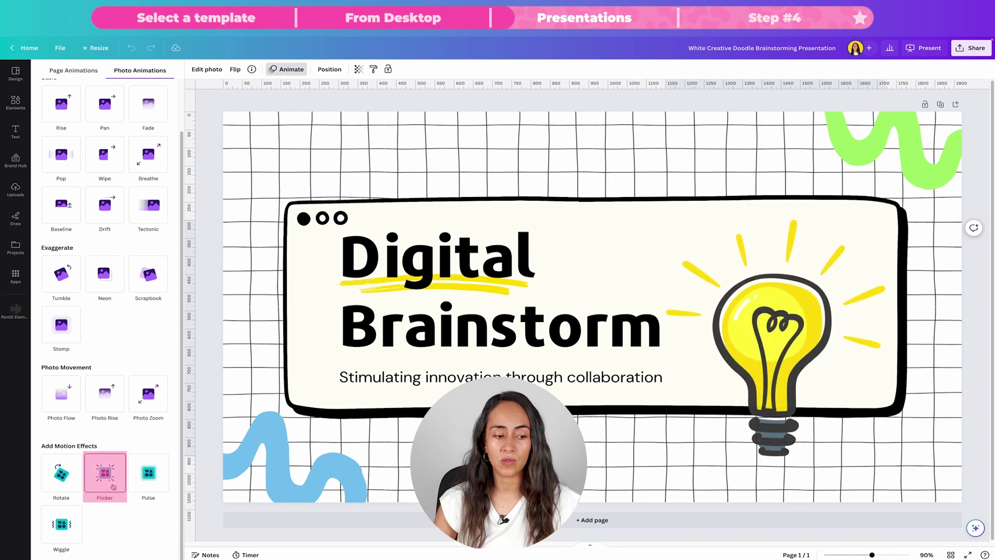
left_click(146, 483)
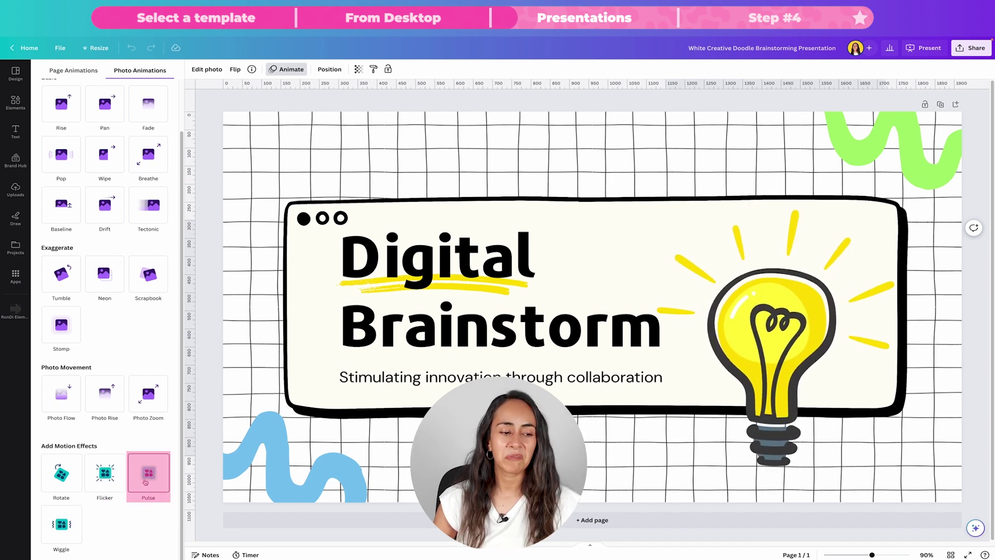
left_click(105, 472)
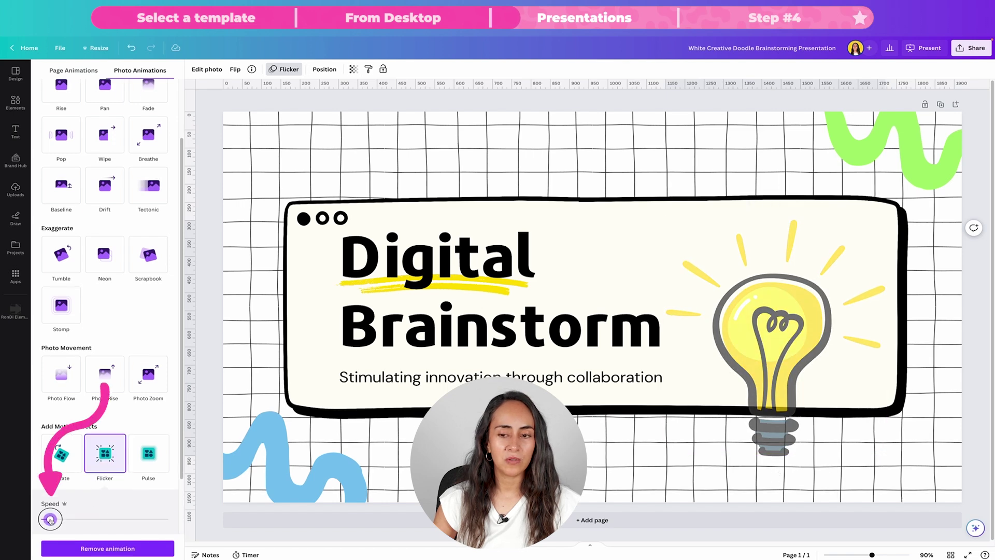
left_click(865, 142)
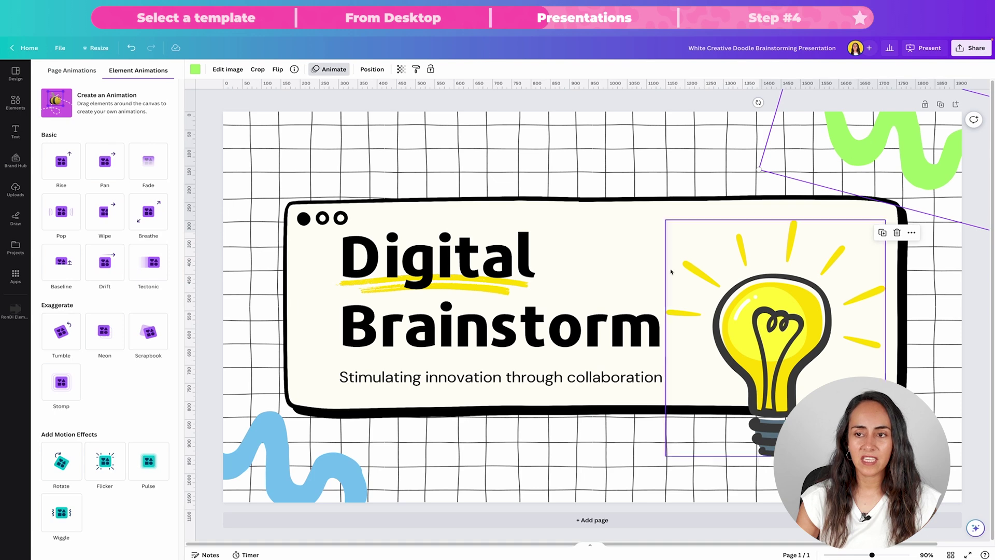
Step: Apply the Wiggle motion effect to the decorative squiggle group and close the animation panel
left_click(289, 457)
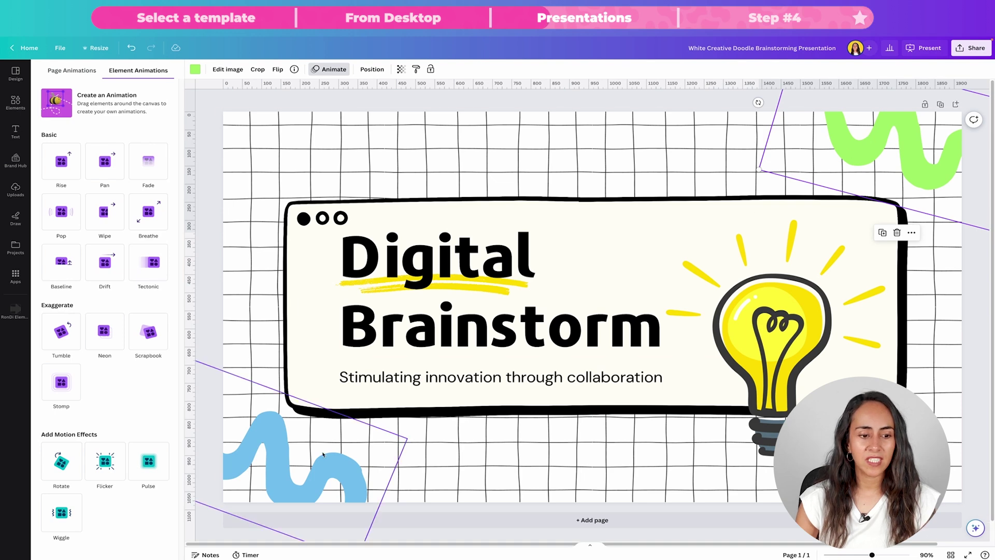
left_click(58, 516)
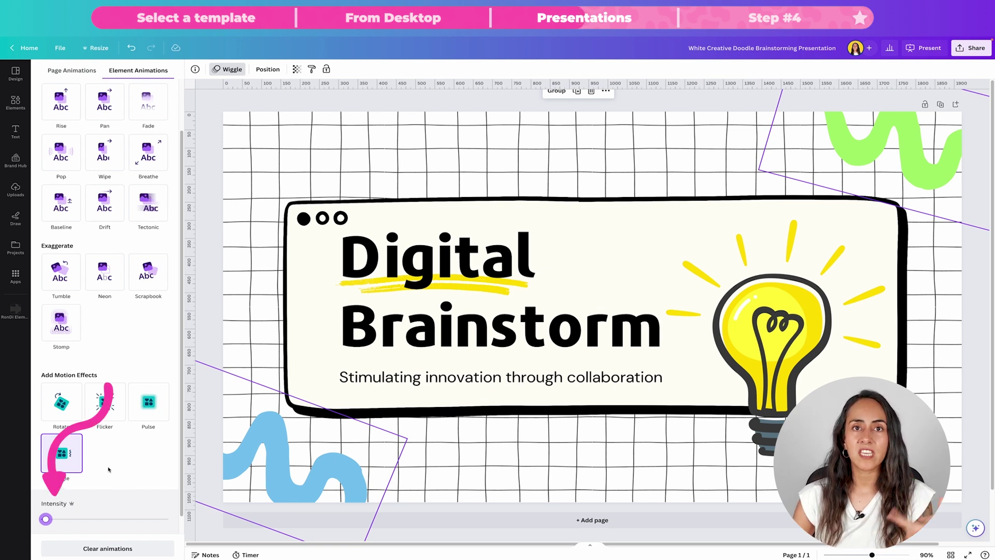
left_click(939, 274)
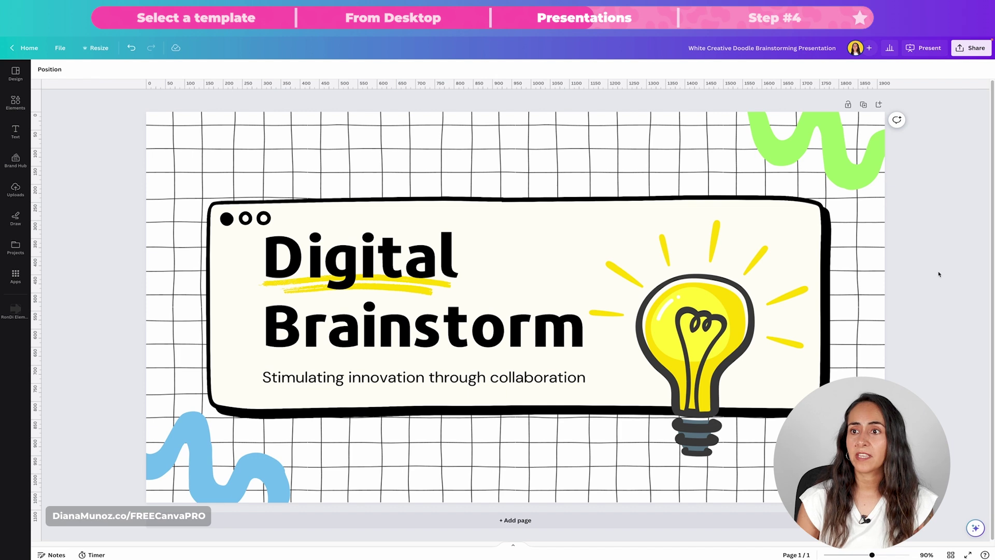
left_click(934, 48)
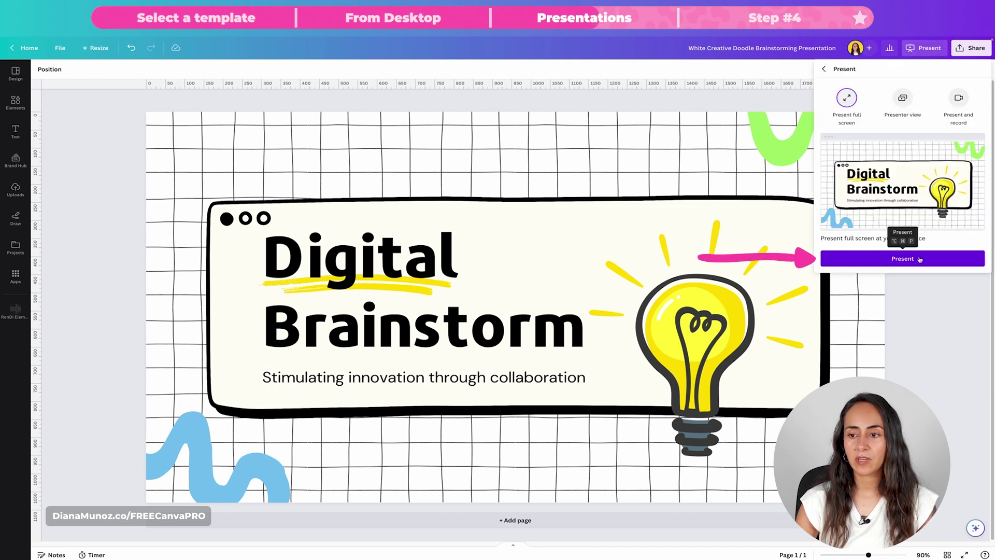
left_click(919, 259)
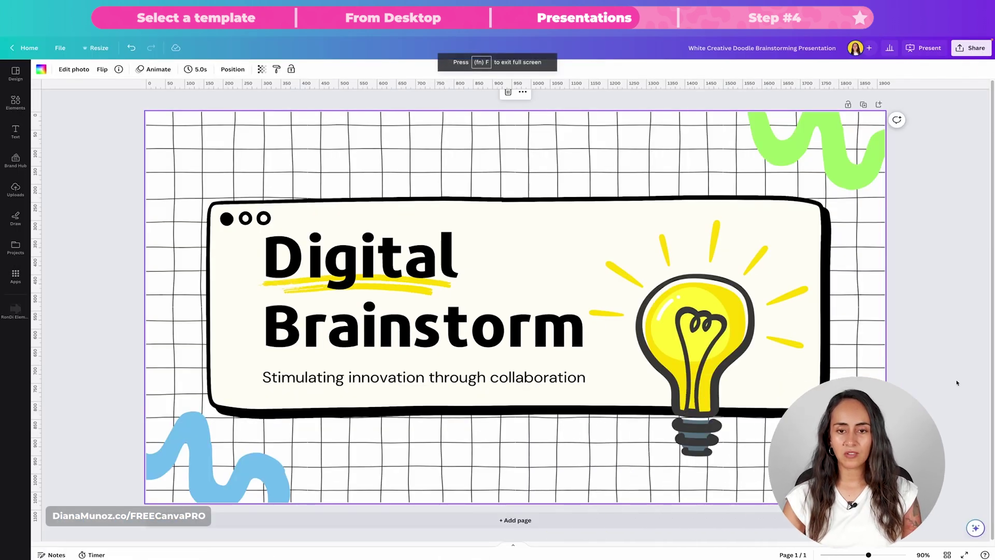
Step: Remove the Flicker motion effect from the lightbulb illustration
left_click(750, 338)
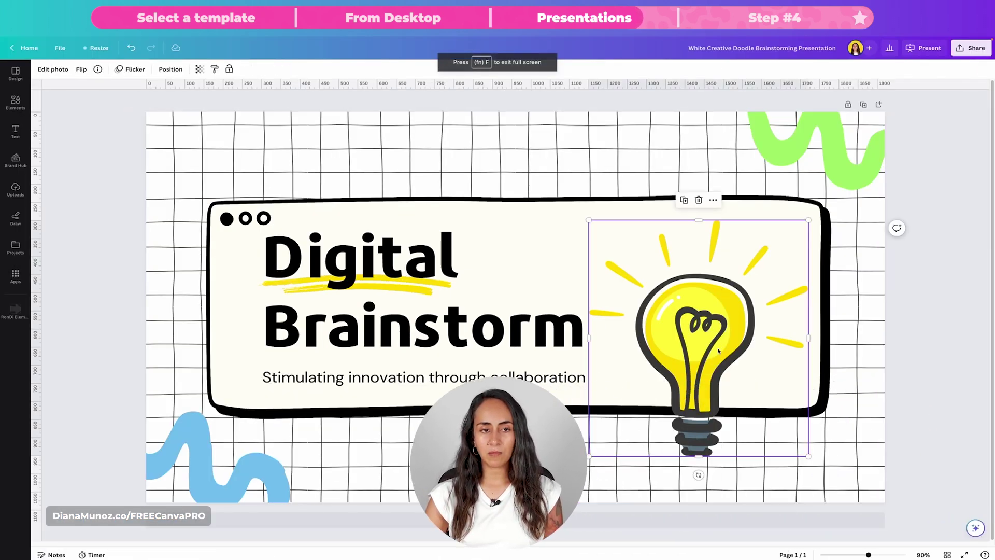
left_click(126, 70)
scroll(104, 467, "down", 1)
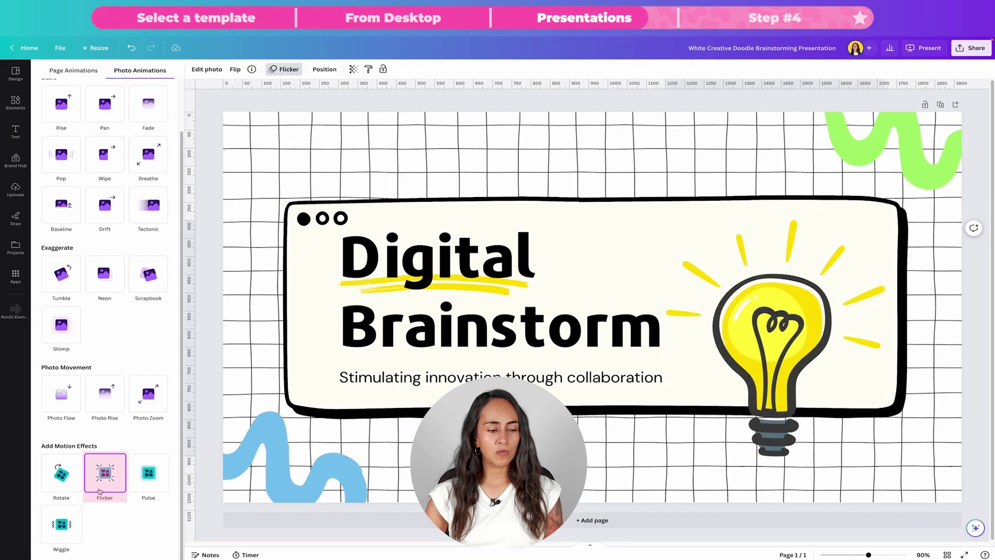
left_click(105, 473)
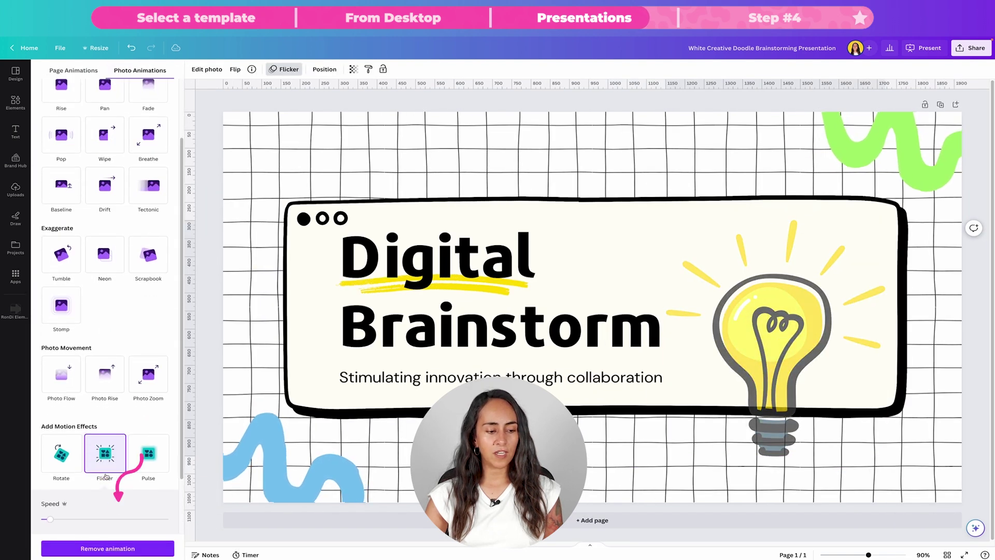
left_click(109, 549)
scroll(134, 355, "up", 2)
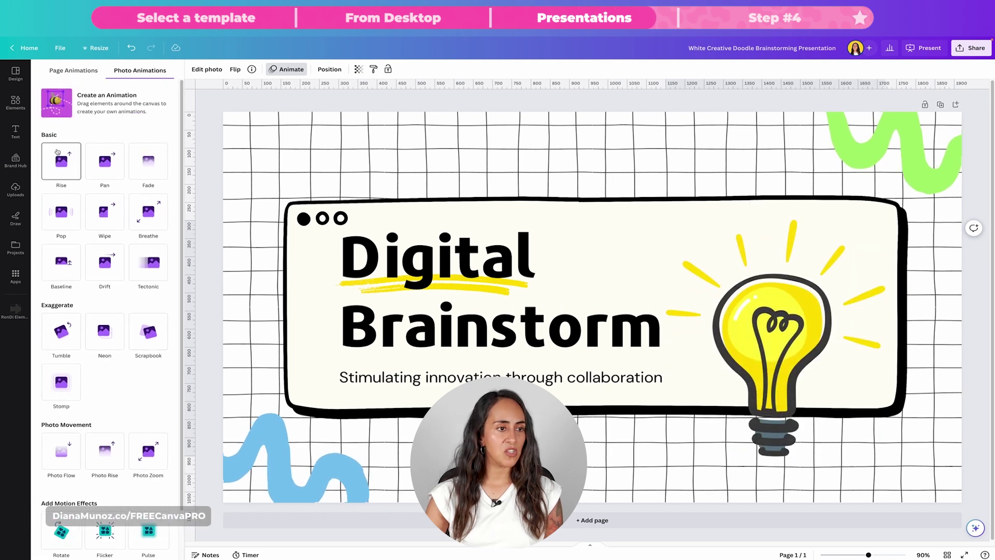
Step: Give the lightbulb the Pop entry animation and play the slide as a full-screen presentation
left_click(62, 211)
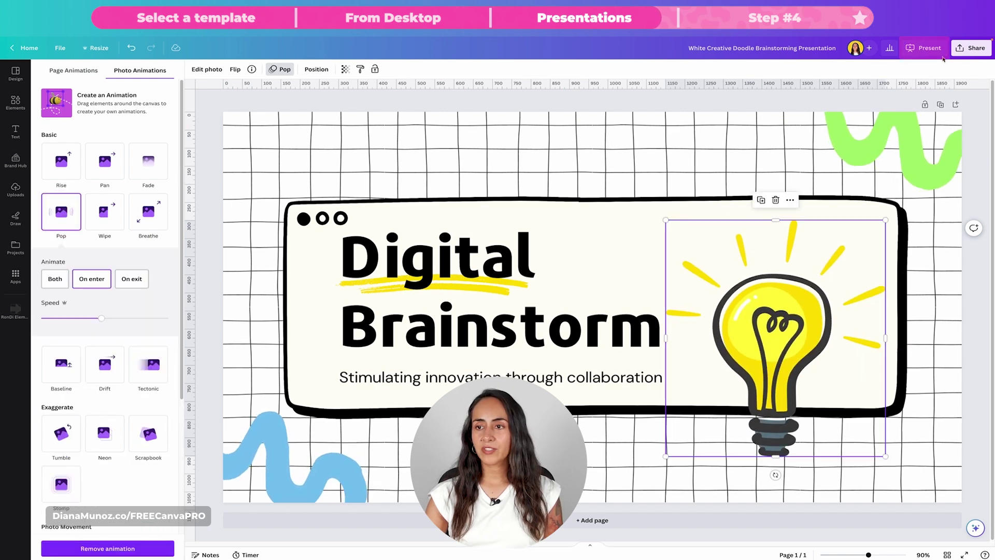
left_click(921, 51)
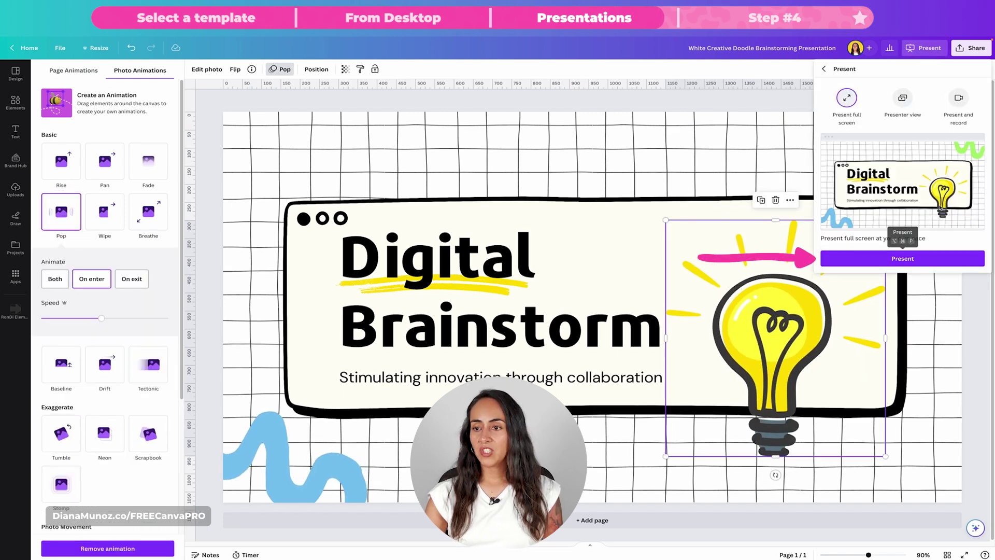
left_click(905, 264)
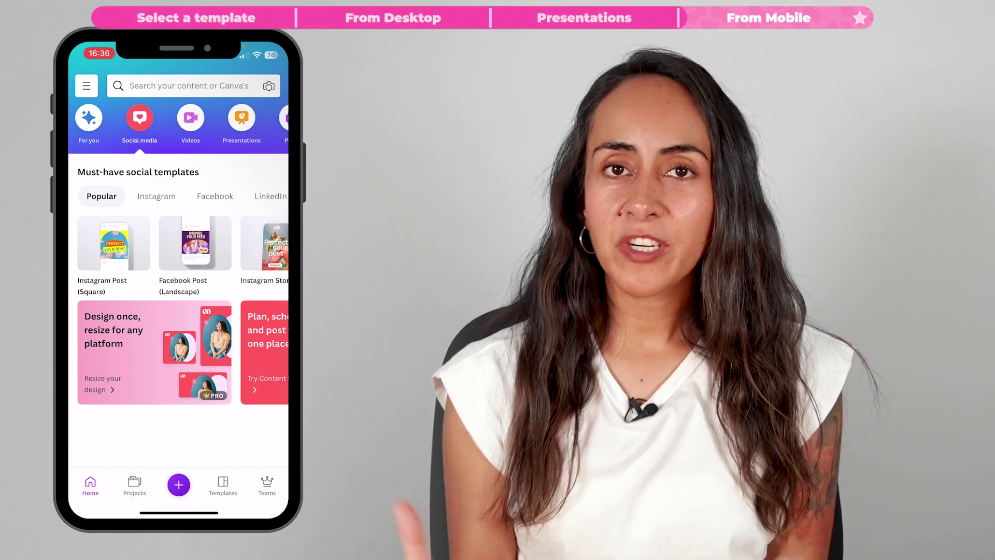
Step: Search templates for 'Instagram post neon' and open the Jungle Beats template as a new design
left_click(176, 86)
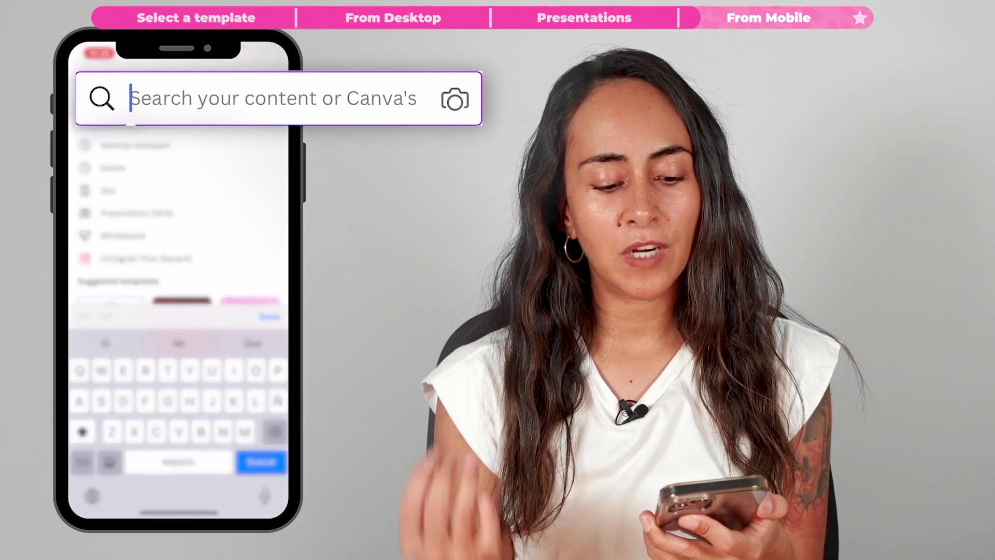
type("Instagram post neon")
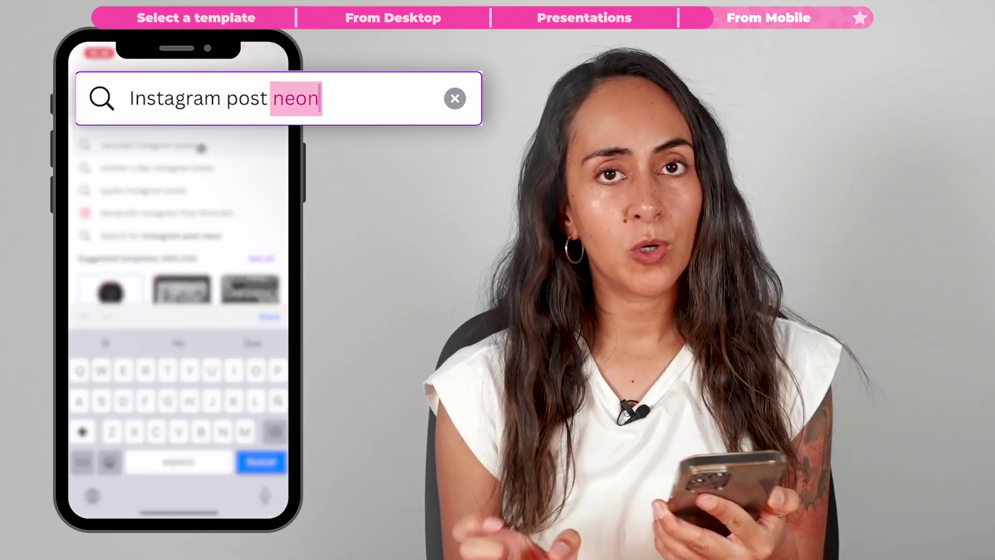
left_click(244, 256)
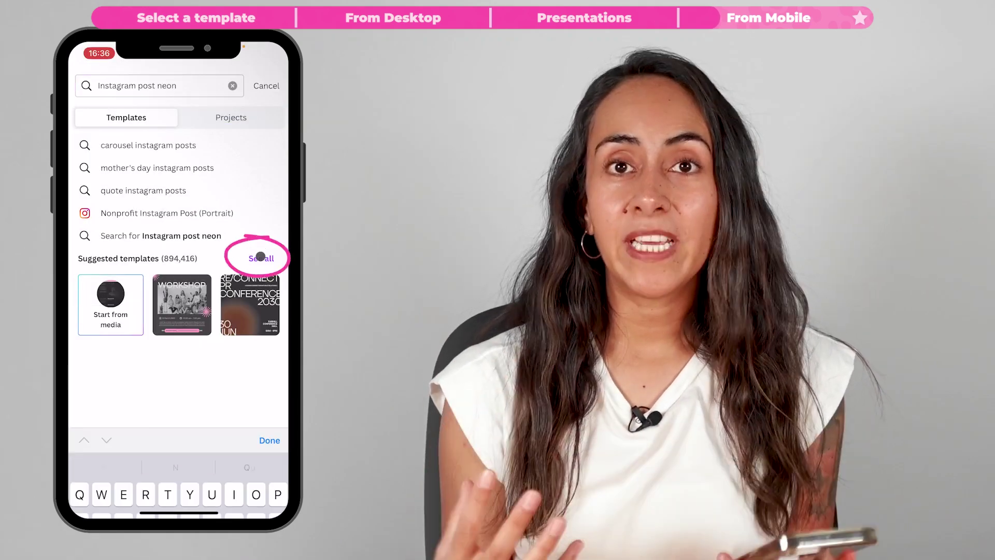
scroll(178, 306, "down", 10)
scroll(179, 306, "down", 15)
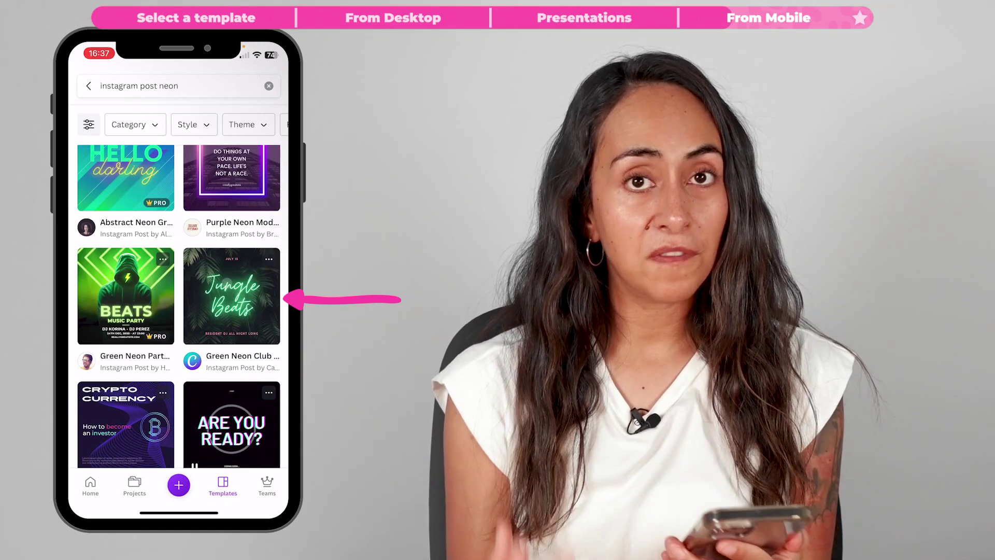
left_click(228, 290)
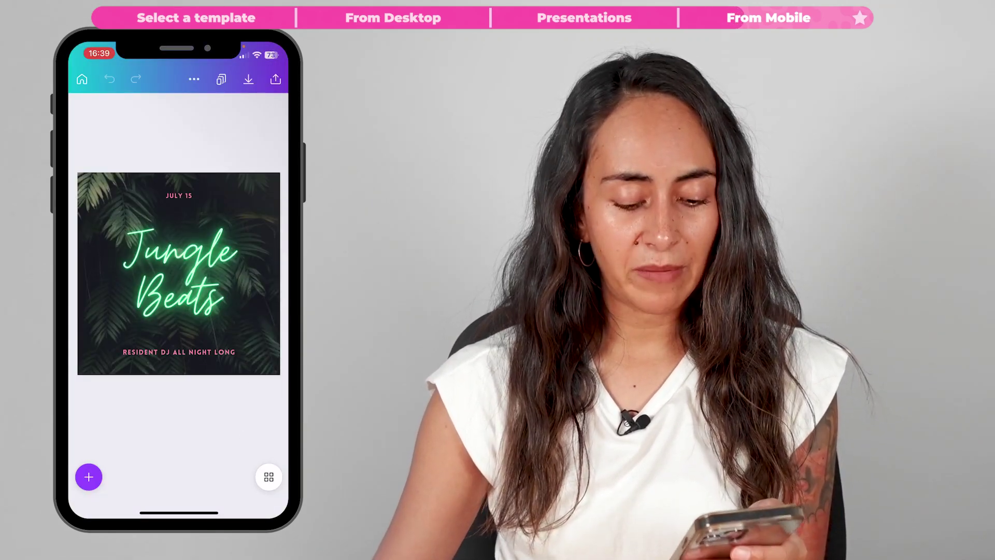
Step: Select the Jungle Beats heading and browse the Writing, Exaggerate and Tools animation categories to reach Motion Effects
left_click(157, 266)
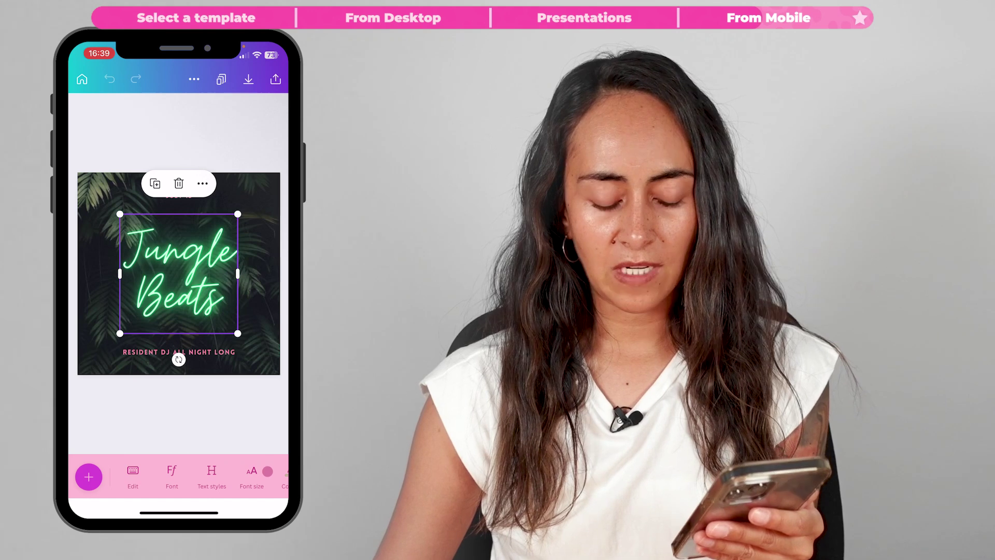
left_click_drag(268, 471, 230, 478)
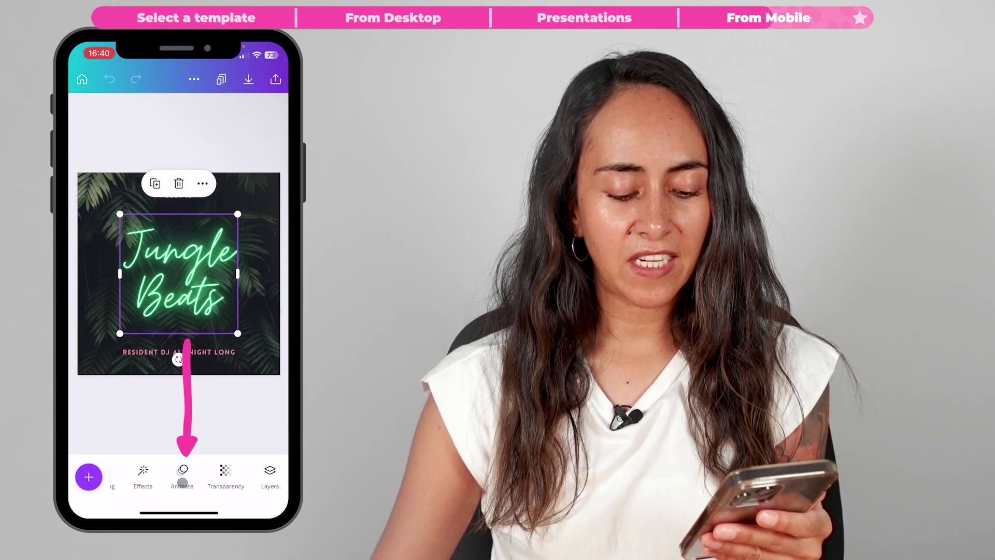
left_click(182, 472)
left_click_drag(218, 484, 168, 488)
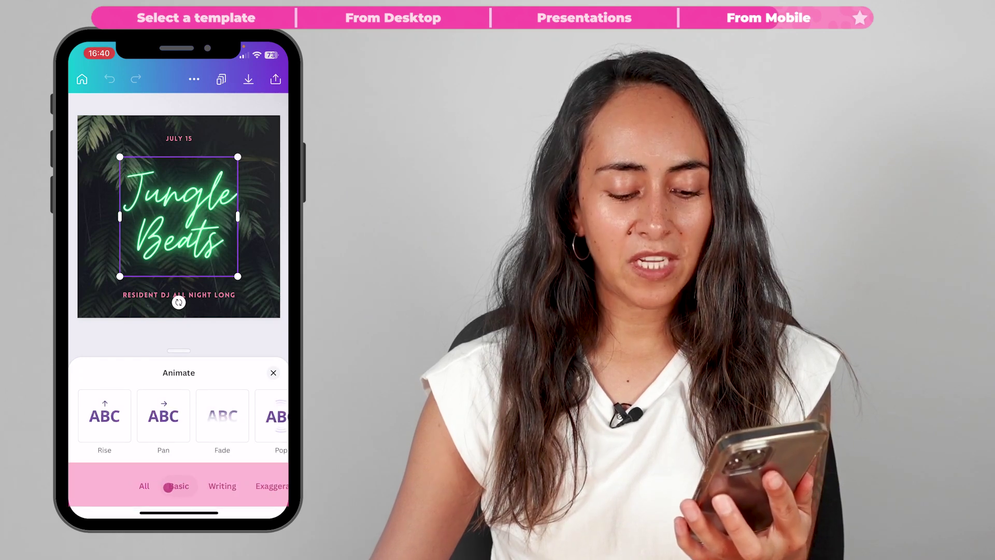
left_click(190, 487)
left_click(245, 487)
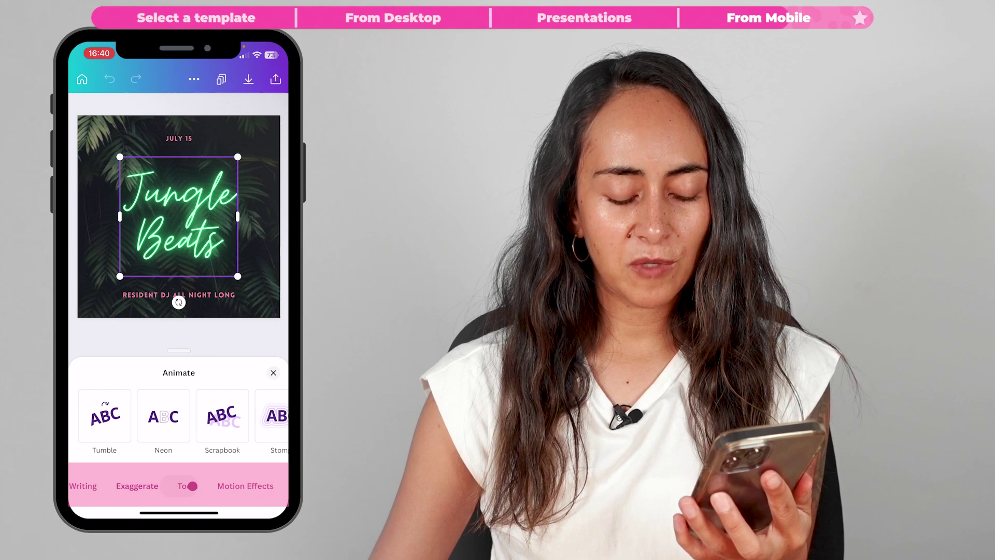
left_click(195, 486)
left_click(223, 485)
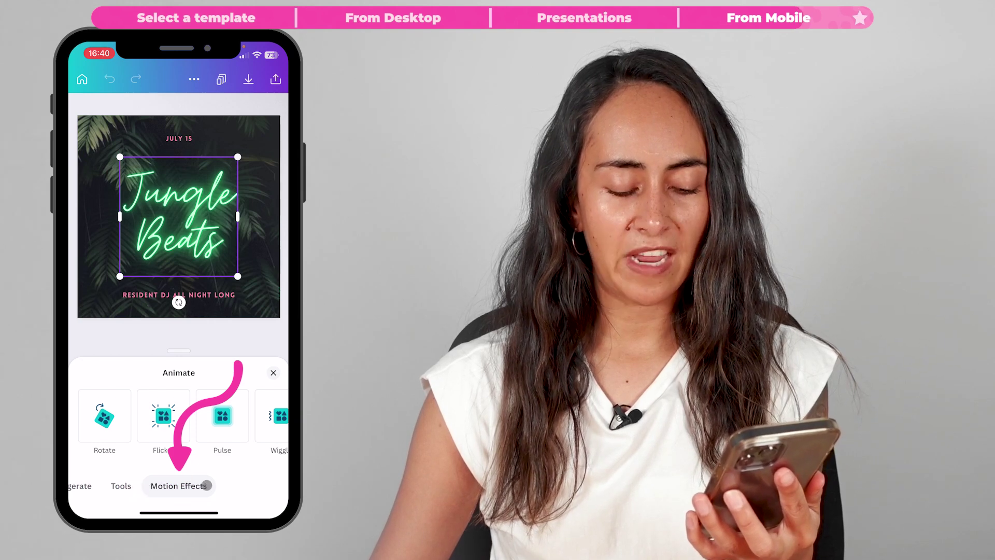
left_click(167, 440)
mouse_move(123, 412)
left_mouse_down()
mouse_move(93, 412)
mouse_move(158, 415)
mouse_move(127, 408)
left_mouse_up()
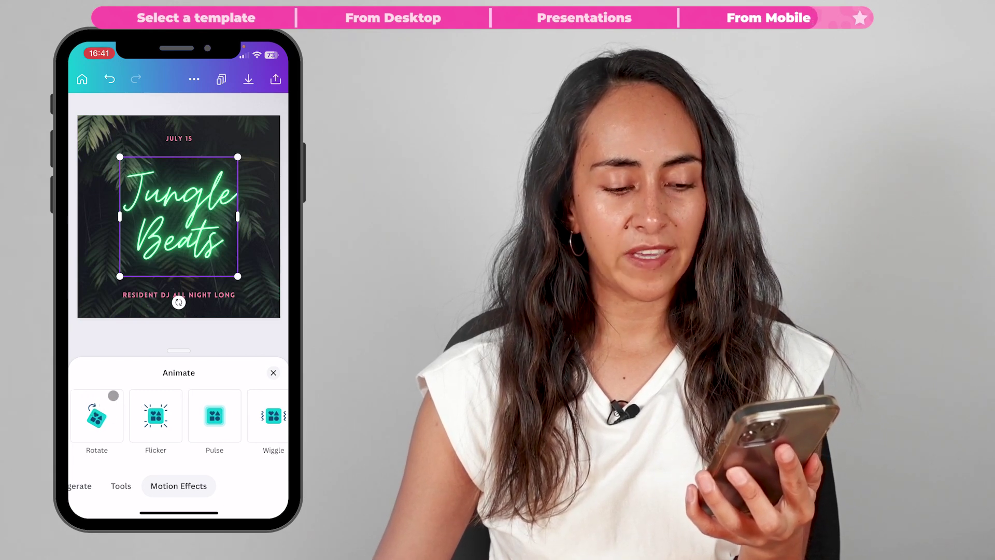
Step: Try the Rotate motion effect on the heading, then remove it
left_click(111, 398)
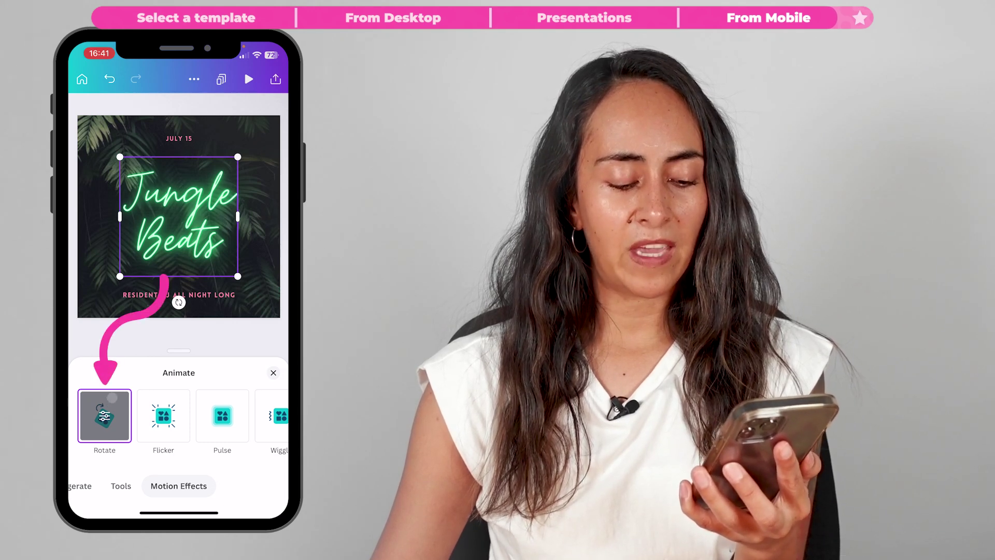
left_click(119, 402)
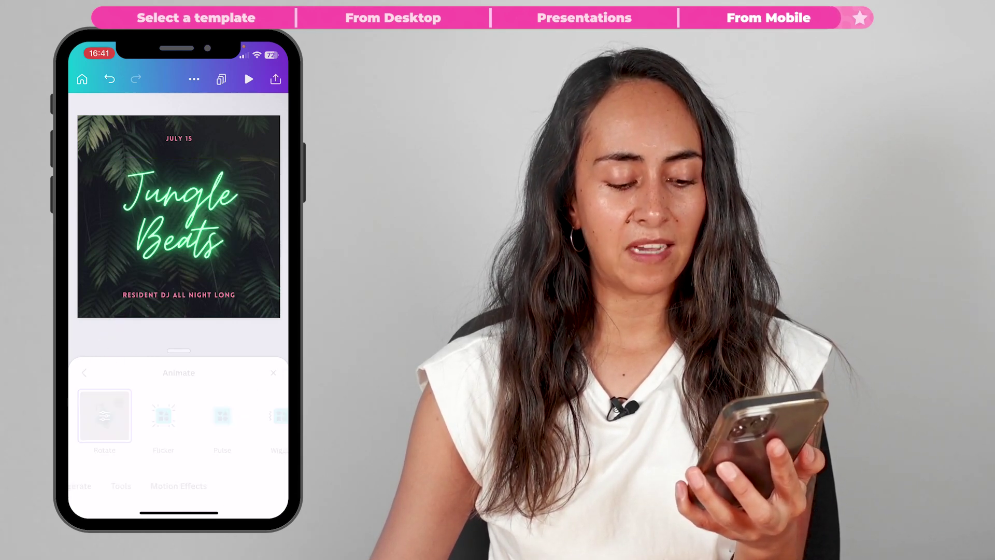
left_click(184, 480)
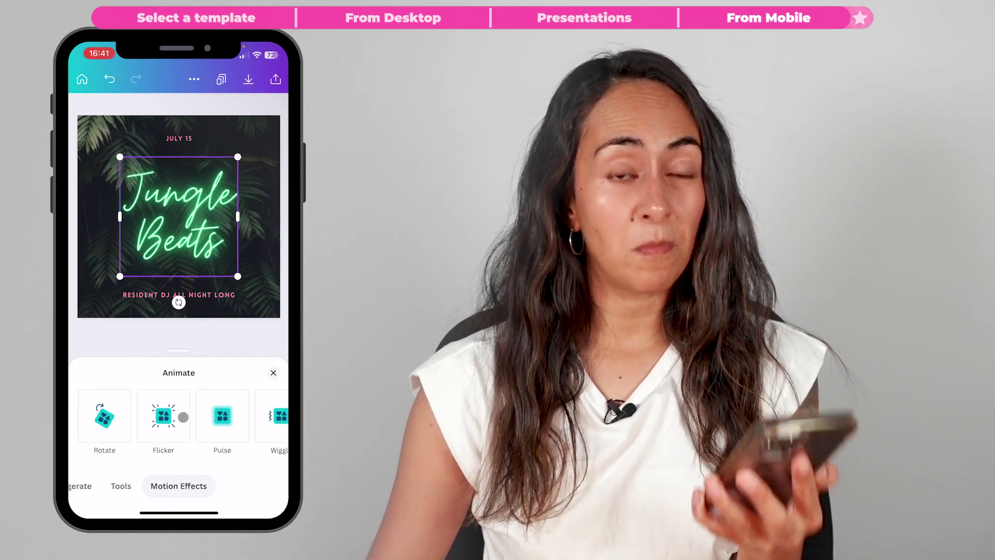
Step: Apply the Flicker motion effect to the heading and adjust its Speed slider
left_click(163, 416)
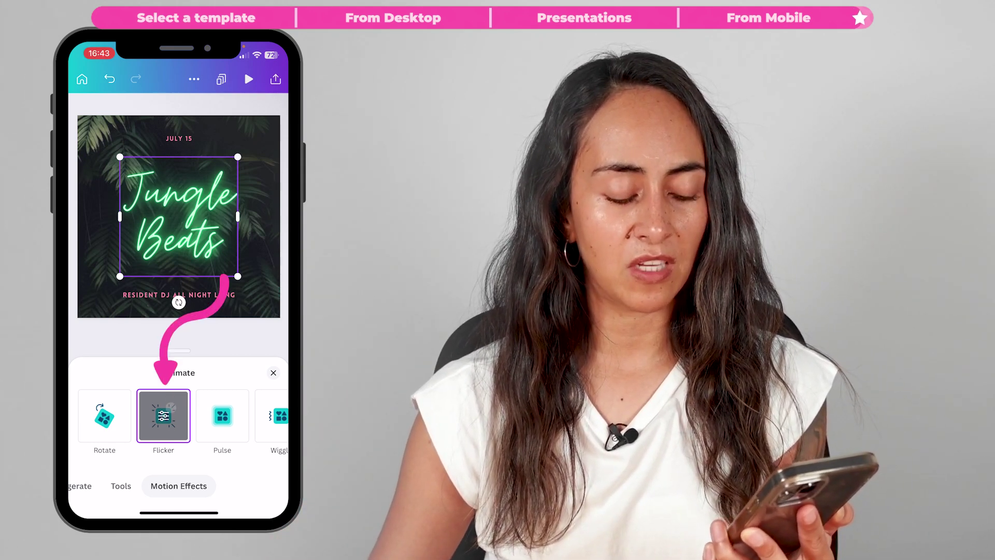
left_click(164, 416)
left_click_drag(171, 421, 191, 419)
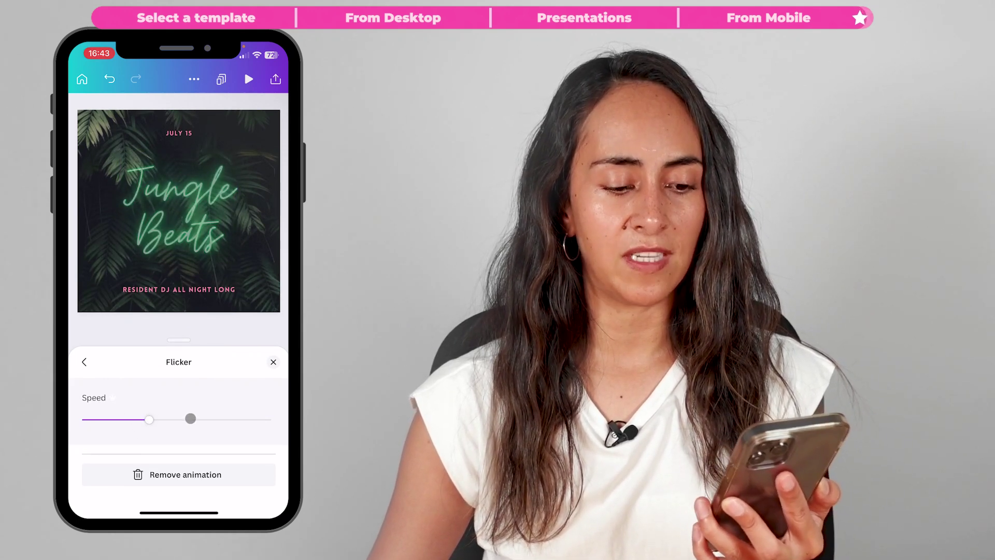
left_click(84, 362)
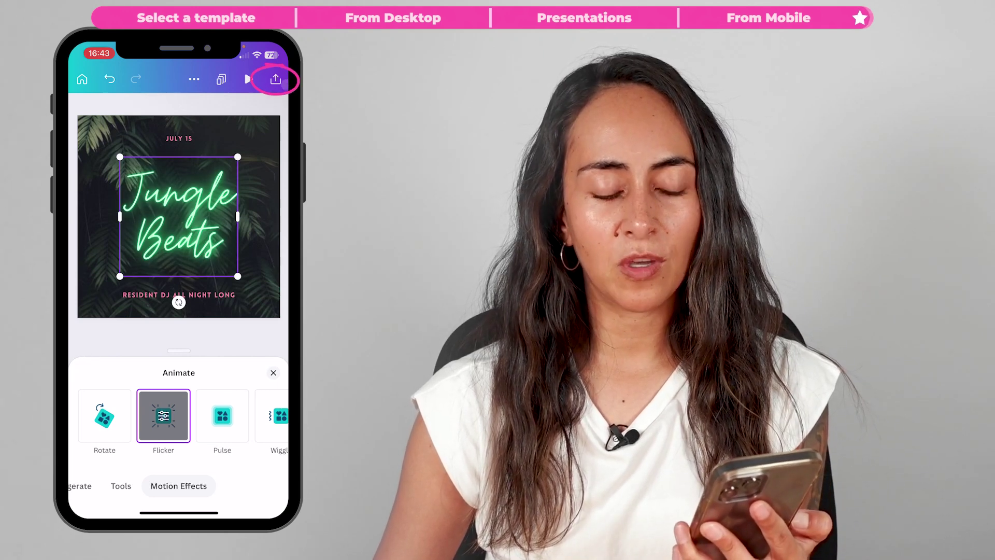
Step: Prepare a download of the post as MP4 Video at 1,440 × 1,440 px quality
left_click(276, 79)
left_click(182, 394)
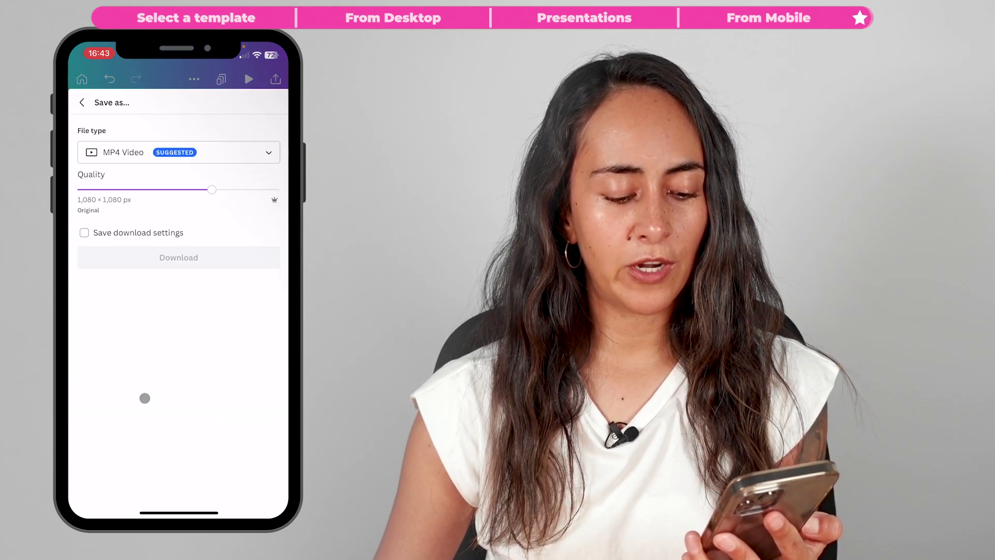
left_click(267, 158)
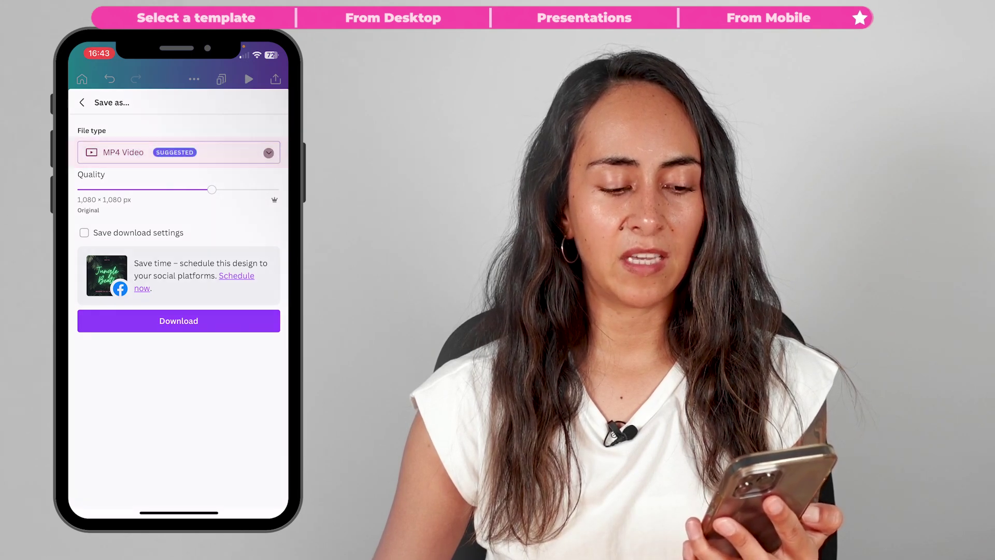
left_click(158, 479)
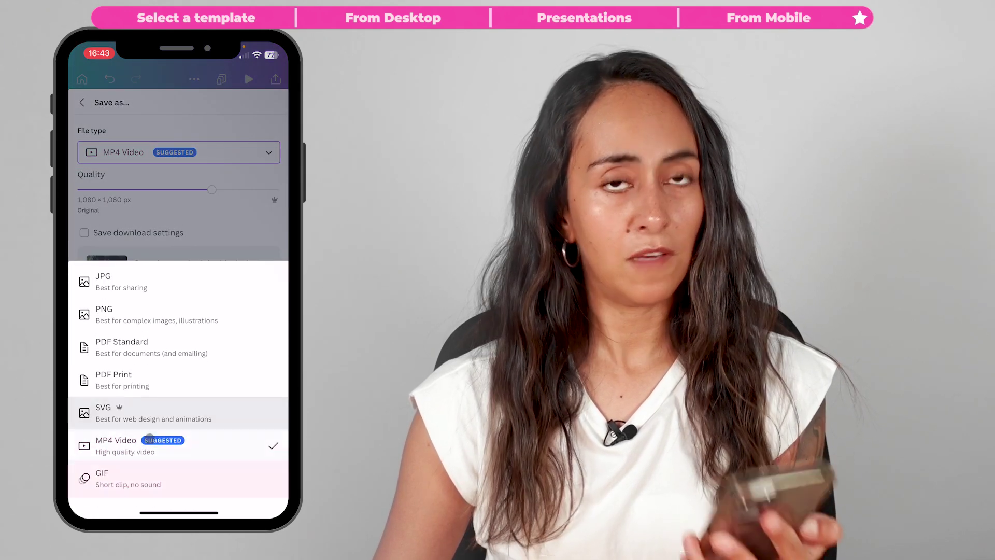
left_click(224, 210)
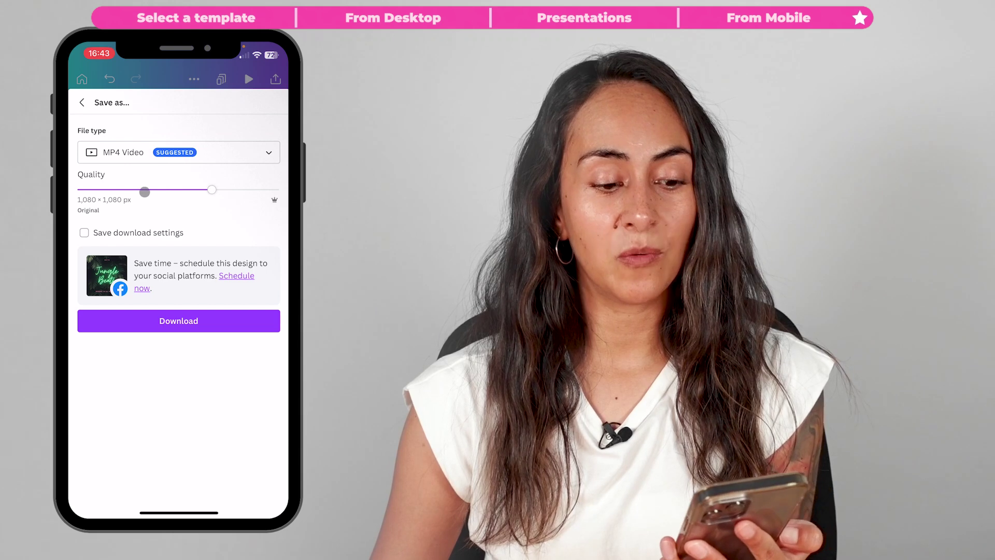
left_click_drag(238, 191, 267, 189)
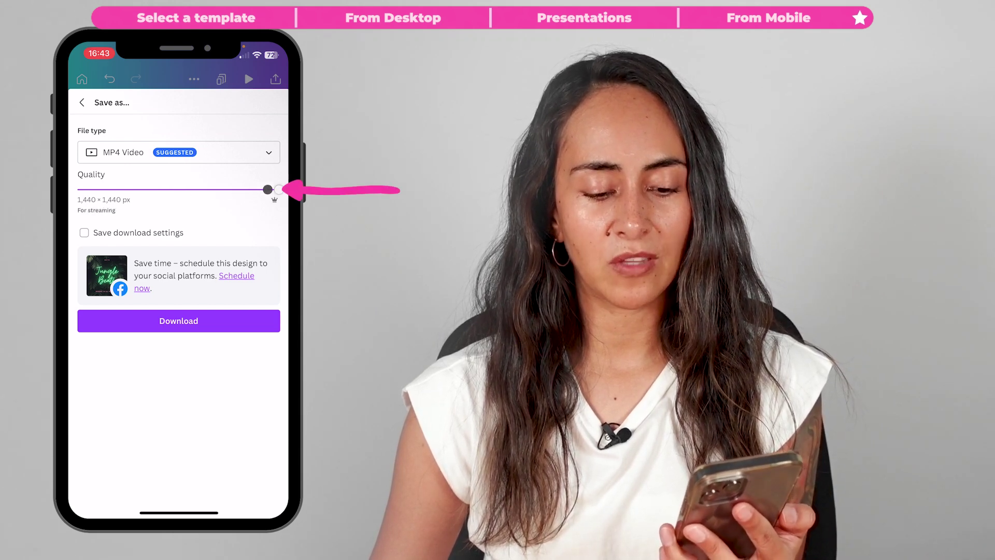